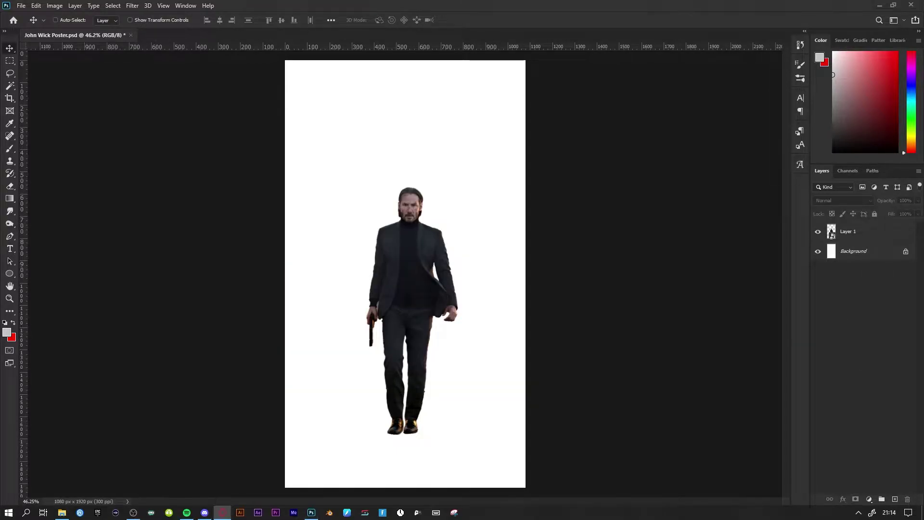
# Step: Bring the Divinity_Pack texture into the poster as a perspective floor below the figure layer
pyautogui.hotkey('ctrl', 'o')
pyautogui.doubleClick(139, 71)
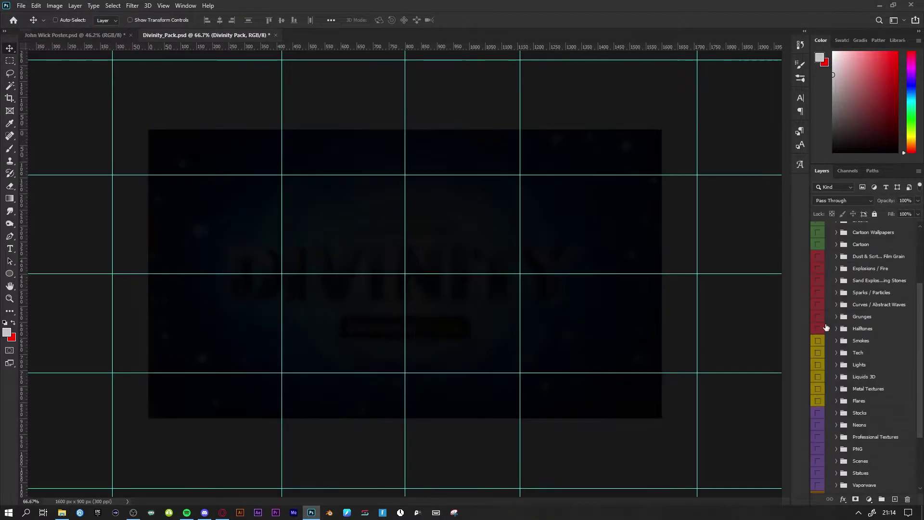
pyautogui.moveTo(826, 328); pyautogui.dragTo(428, 288)
pyautogui.hotkey('ctrl', 't')
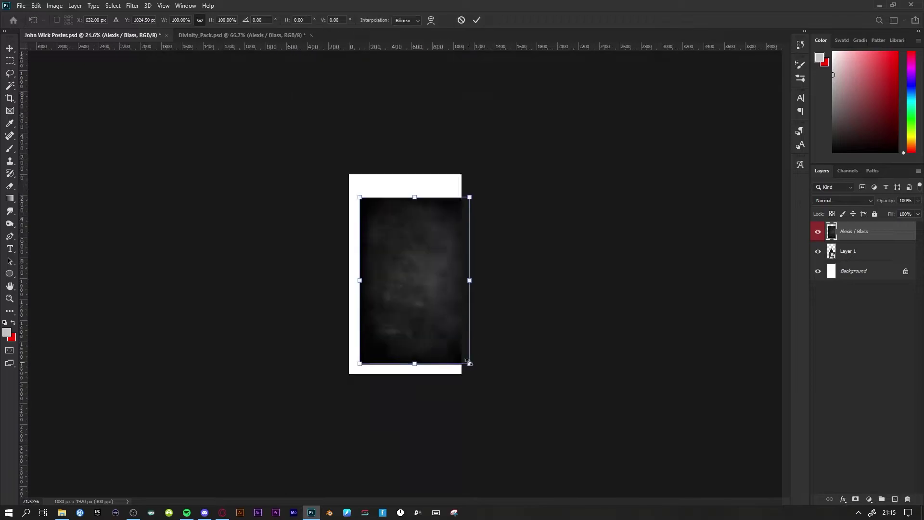
pyautogui.moveTo(469, 363); pyautogui.dragTo(914, 363)
pyautogui.press('Return')
pyautogui.scroll(2, 404, 274)
pyautogui.moveTo(854, 231); pyautogui.dragTo(854, 261)
pyautogui.scroll(5, 404, 274)
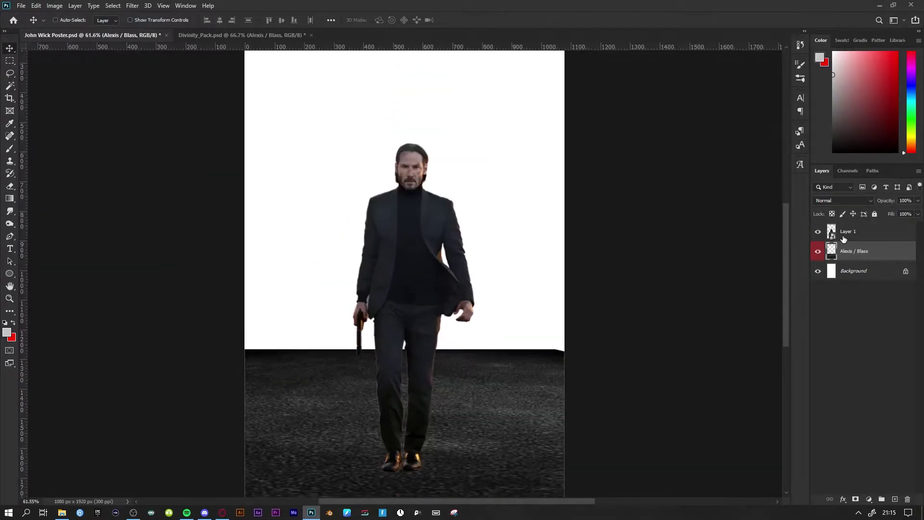
# Step: Camera Raw on Layer 1: orange luminance -88, cooler temperature, more exposure, deeper blacks
pyautogui.click(844, 231)
pyautogui.hotkey('ctrl', 'shift', 'a')
pyautogui.click(705, 105)
pyautogui.click(753, 131)
pyautogui.moveTo(734, 182)
pyautogui.mouseDown()
pyautogui.moveTo(683, 182)
pyautogui.moveTo(723, 185)
pyautogui.mouseUp()
pyautogui.click(673, 105)
pyautogui.moveTo(734, 231); pyautogui.dragTo(739, 231)
pyautogui.moveTo(735, 260); pyautogui.dragTo(740, 261)
pyautogui.moveTo(735, 304); pyautogui.dragTo(695, 280)
# Step: Give the figure an S-shaped tone curve with a point at input 124, output 152
pyautogui.click(684, 104)
pyautogui.click(721, 131)
pyautogui.moveTo(776, 196); pyautogui.dragTo(777, 186)
pyautogui.moveTo(732, 239); pyautogui.dragTo(732, 224)
pyautogui.click(705, 105)
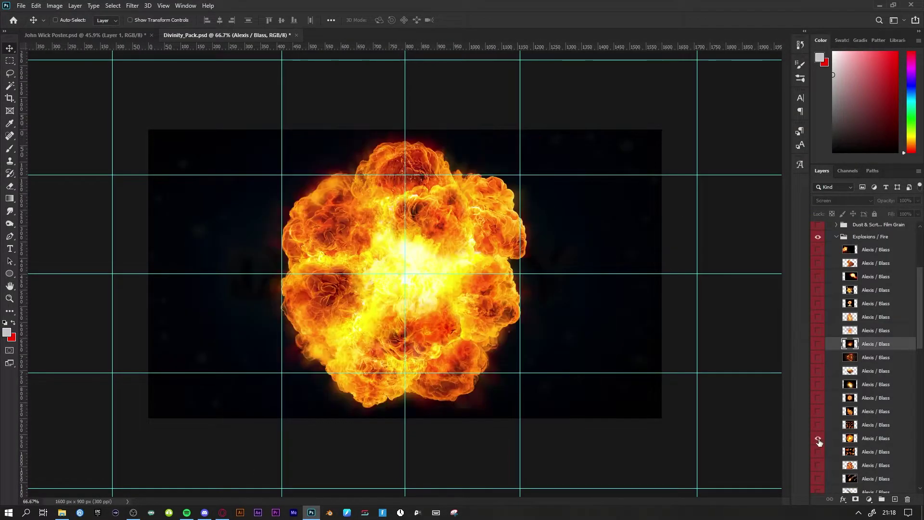
# Step: Drag the explosion into the John Wick Poster and brush in fire with an 80 px brush
pyautogui.click(104, 35)
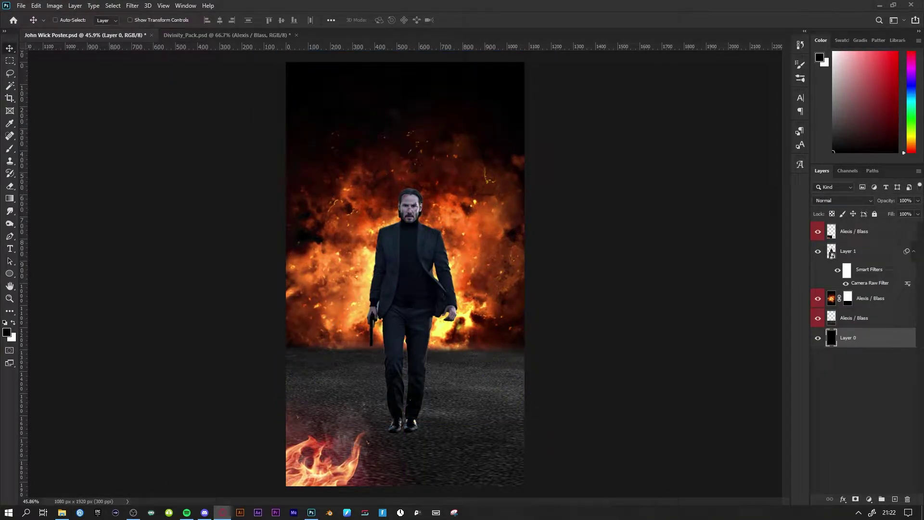
pyautogui.moveTo(349, 117)
pyautogui.mouseDown()
pyautogui.moveTo(357, 235)
pyautogui.moveTo(348, 305)
pyautogui.mouseUp()
pyautogui.click(826, 333)
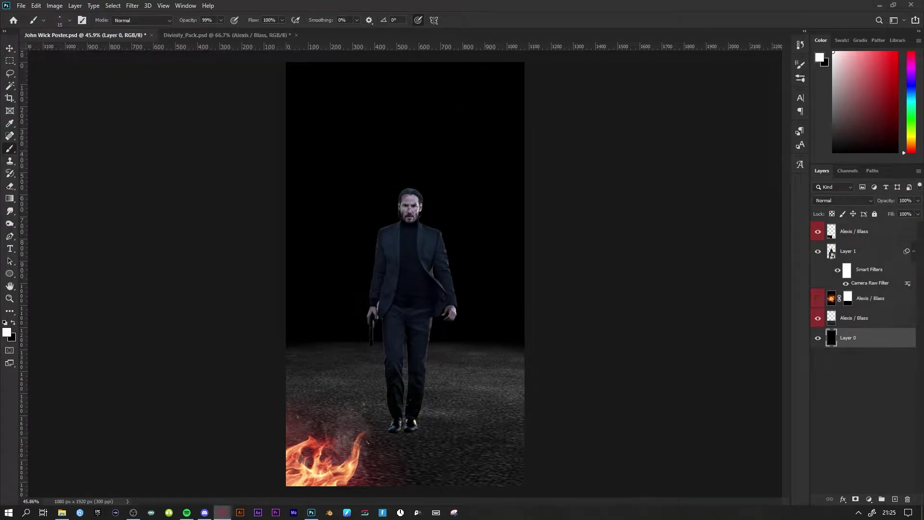
pyautogui.click(817, 298)
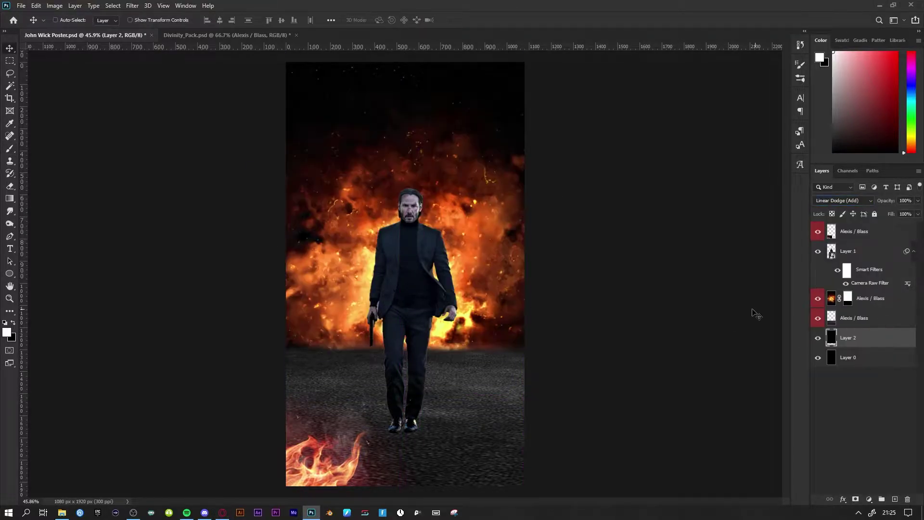
pyautogui.hotkey('shift', 'ctrl', 'a')
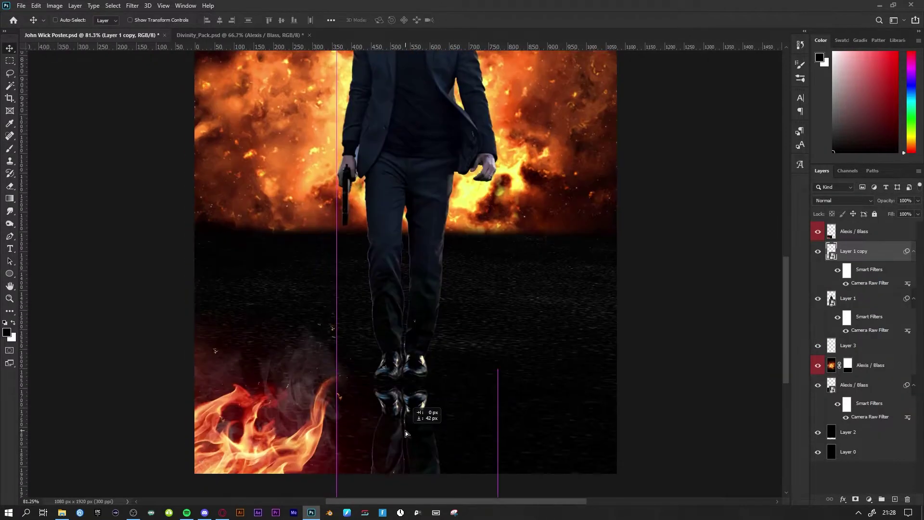
# Step: Enter -90 and switch to a 20 px Flat brush tip
pyautogui.write('-90')
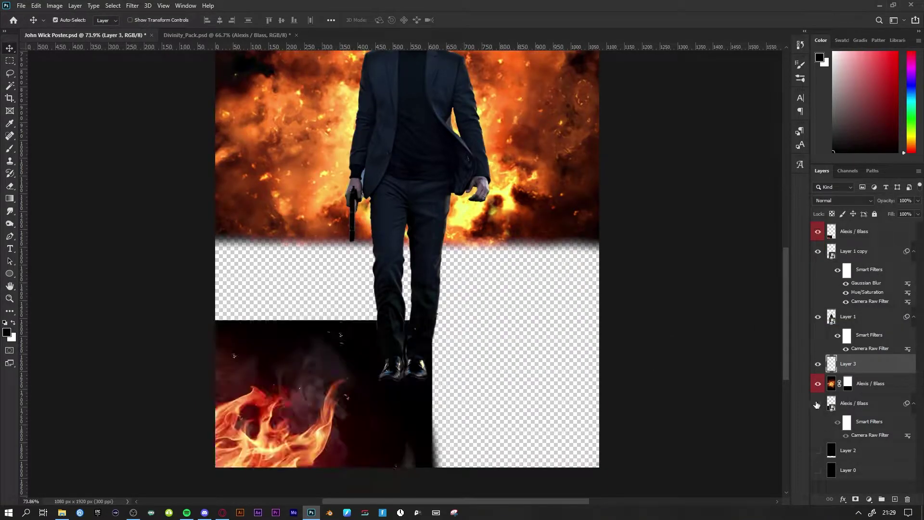
pyautogui.keyDown('alt'); pyautogui.scroll(3, 394, 385); pyautogui.keyUp('alt')
pyautogui.rightClick(231, 239)
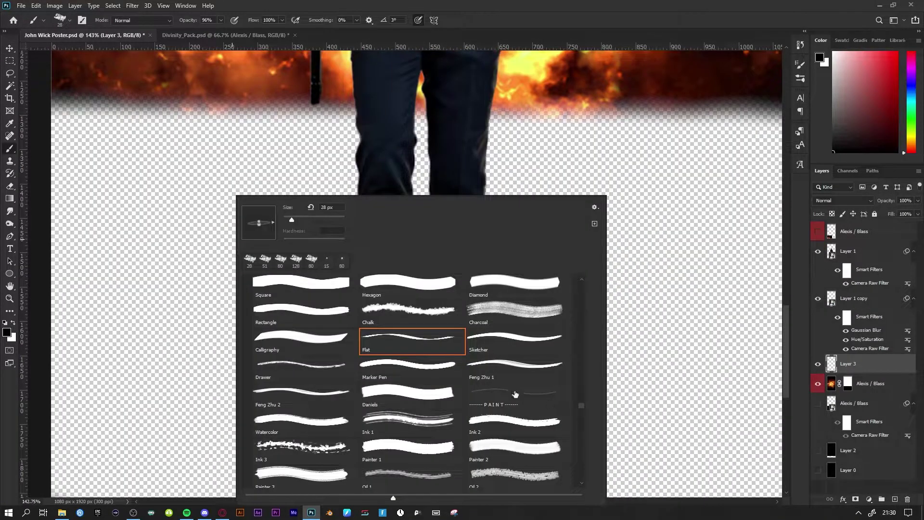
pyautogui.scroll(2, 514, 394)
pyautogui.doubleClick(277, 226)
pyautogui.click(60, 19)
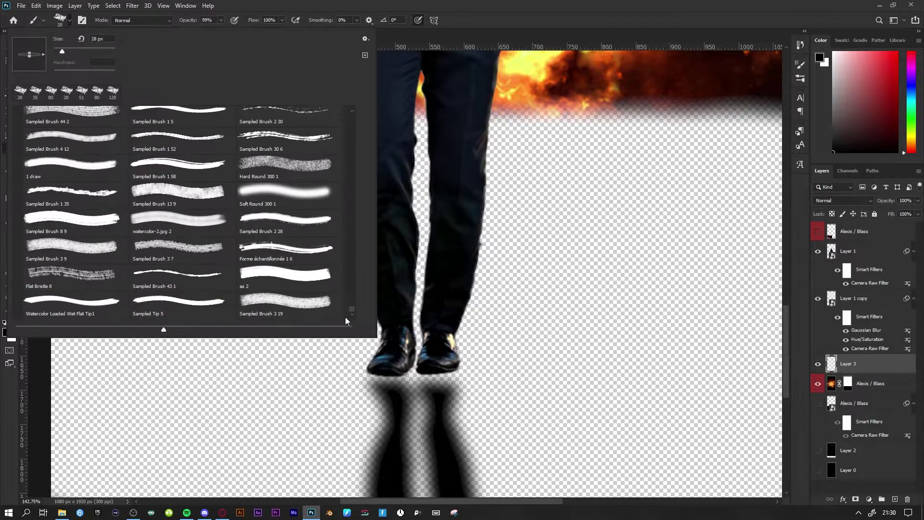
pyautogui.scroll(-3, 346, 170)
pyautogui.scroll(-3, 347, 171)
pyautogui.scroll(-3, 347, 170)
pyautogui.click(59, 19)
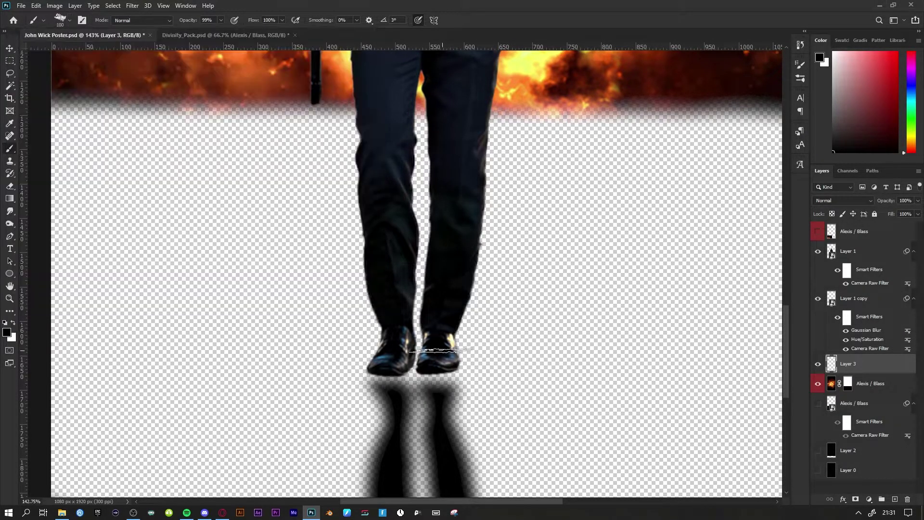
pyautogui.scroll(-1, 192, 217)
pyautogui.doubleClick(71, 188)
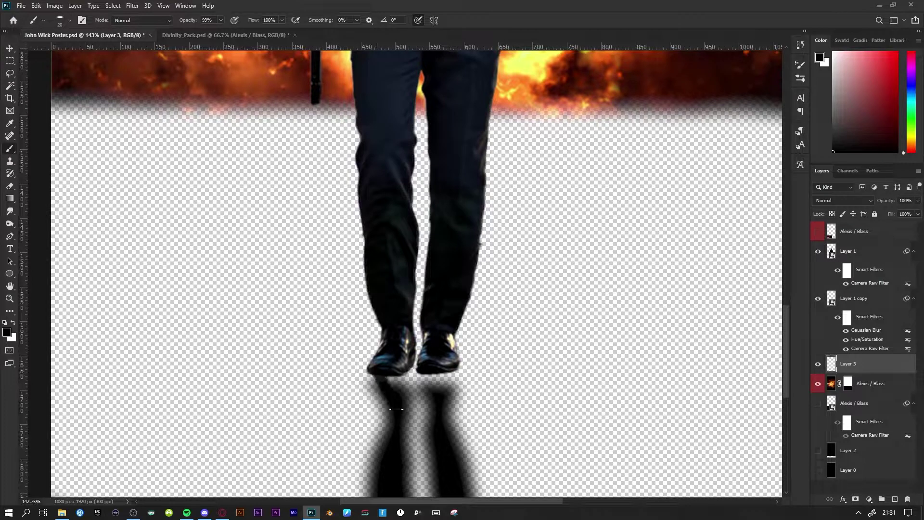
# Step: Resize the flipped Layer 1 copy reflection to sit beneath the figure's feet
pyautogui.click(854, 298)
pyautogui.keyDown('alt'); pyautogui.scroll(-3, 424, 289); pyautogui.keyUp('alt')
pyautogui.hotkey('ctrl', 't')
pyautogui.keyDown('alt'); pyautogui.scroll(3, 423, 337); pyautogui.keyUp('alt')
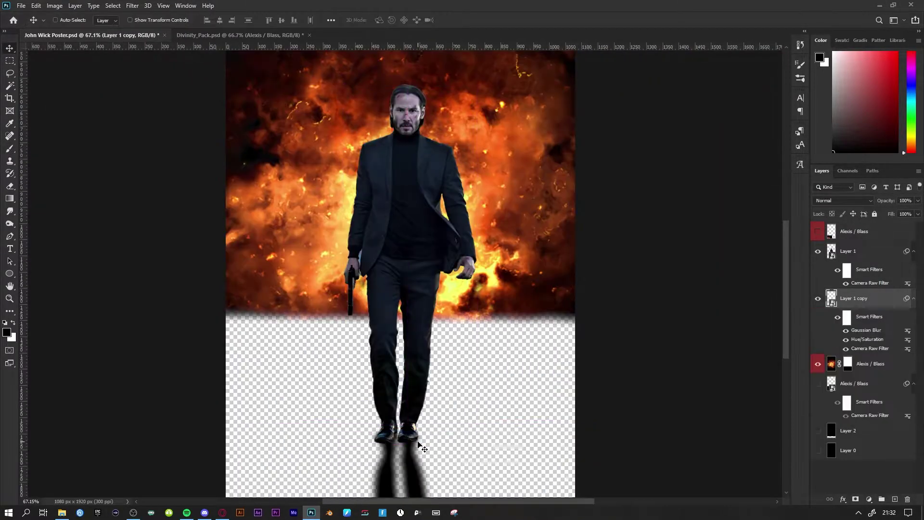
pyautogui.moveTo(658, 481); pyautogui.dragTo(658, 450)
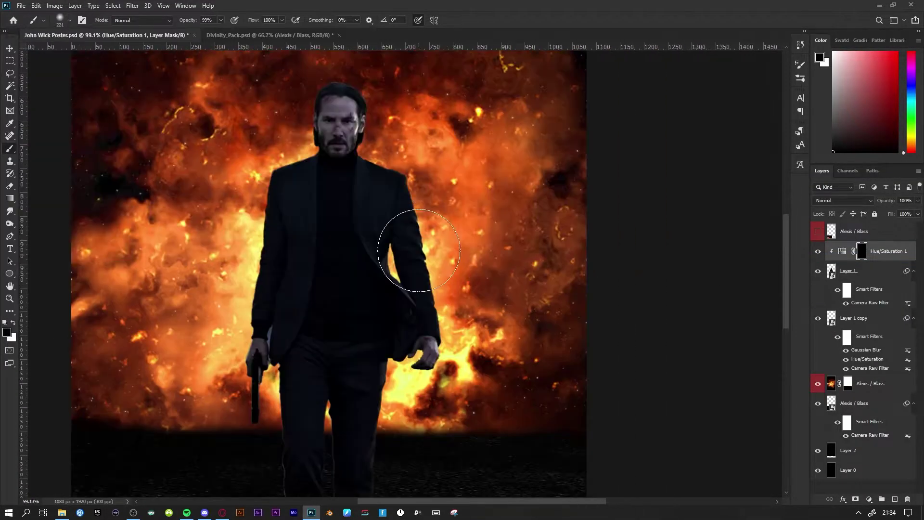
# Step: Paint white at 61% opacity along the figure's edges on the Hue/Saturation 1 mask, alternating with black
pyautogui.keyDown('alt'); pyautogui.scroll(5, 418, 251); pyautogui.keyUp('alt')
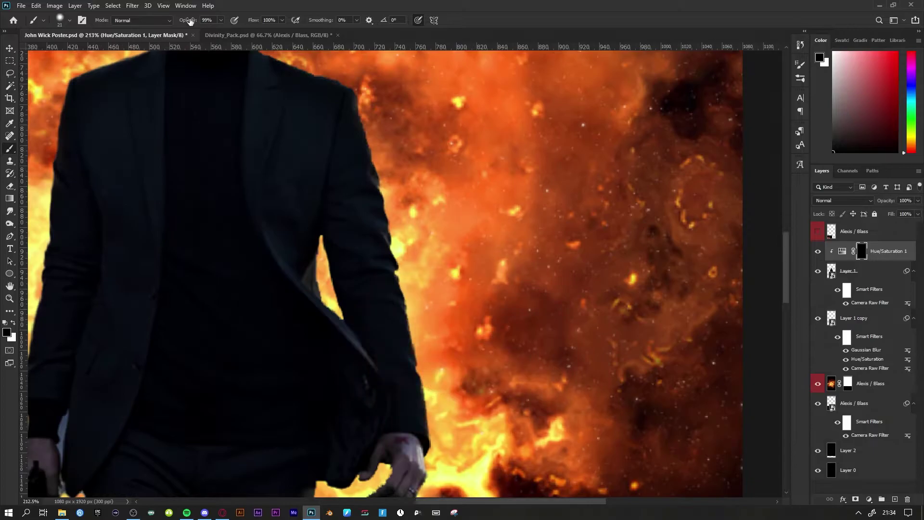
pyautogui.press('x')
pyautogui.press('6')
pyautogui.press('1')
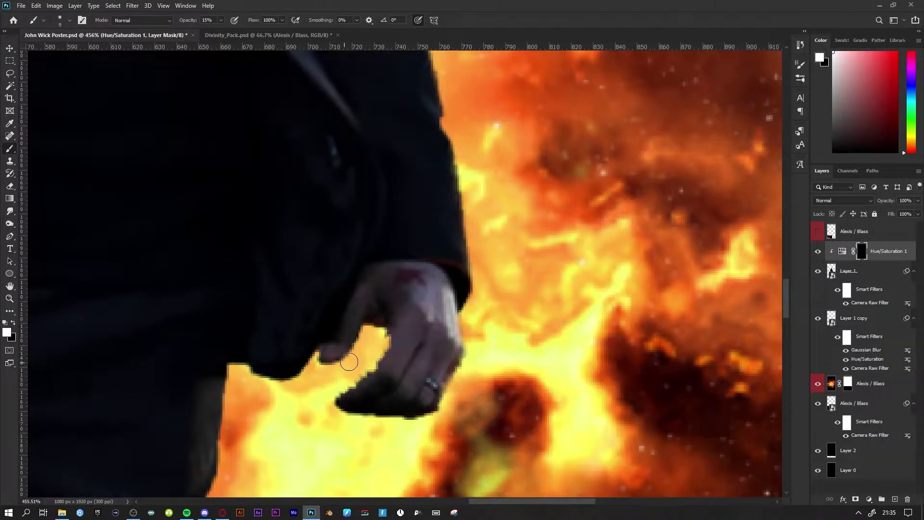
pyautogui.press('x')
pyautogui.keyDown('ctrl'); pyautogui.hscroll(-3, 349, 362); pyautogui.keyUp('ctrl')
pyautogui.scroll(-4, 337, 328)
pyautogui.press(']')
pyautogui.press('[')
pyautogui.scroll(-3, 367, 191)
pyautogui.press('x')
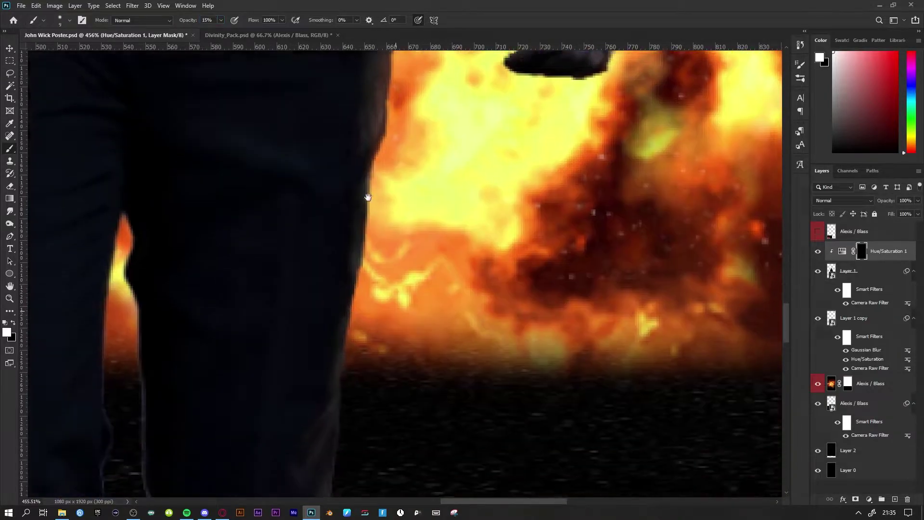
pyautogui.scroll(-4, 339, 424)
# Step: Refine the mask with black, dropping the brush to 10% opacity and size 5
pyautogui.press('x')
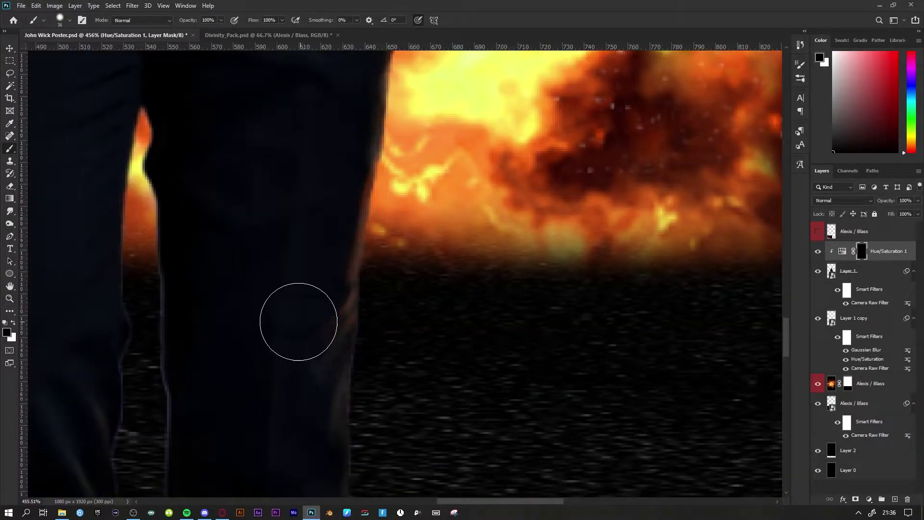
pyautogui.scroll(-4, 375, 360)
pyautogui.hscroll(-2, 349, 360)
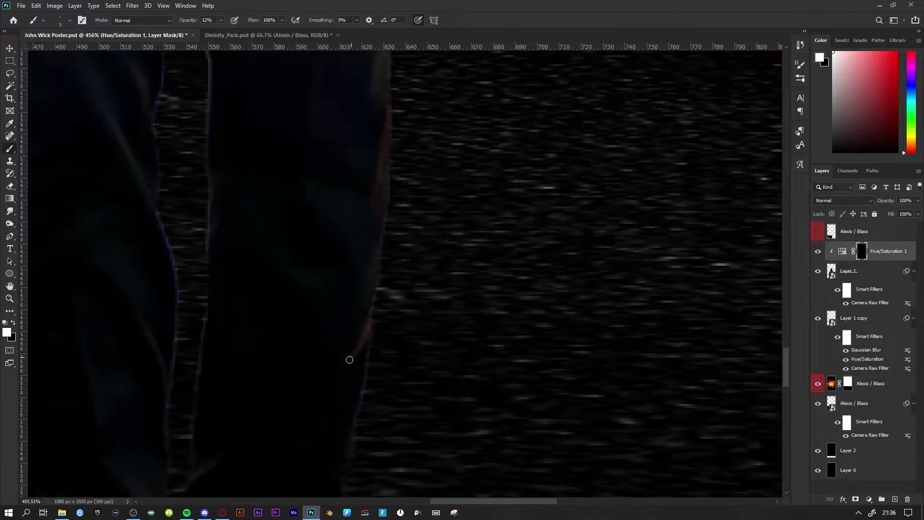
pyautogui.scroll(-5, 370, 330)
pyautogui.press(']')
pyautogui.press(']')
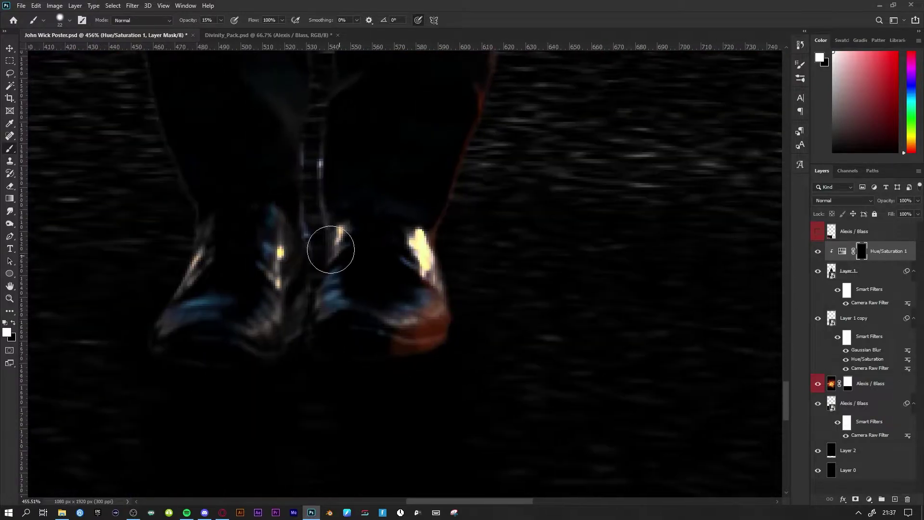
pyautogui.scroll(10, 385, 240)
pyautogui.press('1')
pyautogui.scroll(8, 397, 392)
pyautogui.hscroll(3, 433, 289)
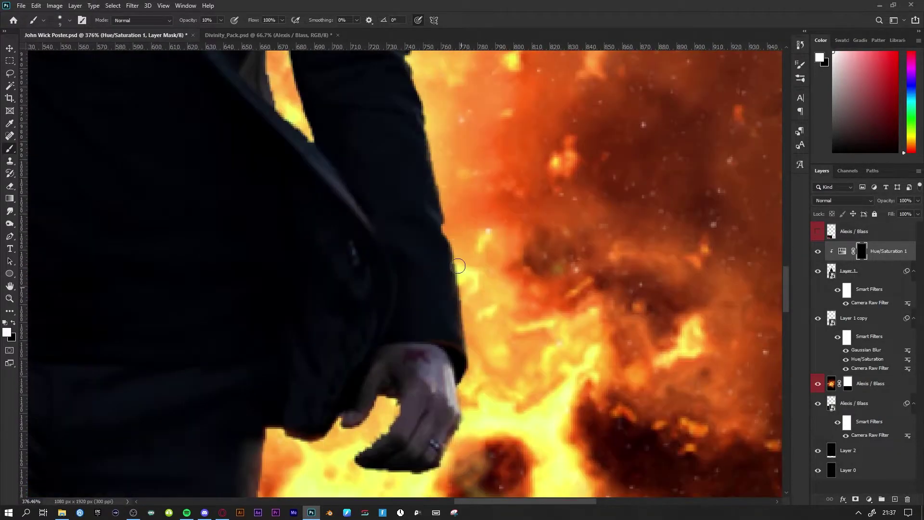
pyautogui.press('[')
pyautogui.press('[')
pyautogui.press('[')
pyautogui.scroll(5, 431, 327)
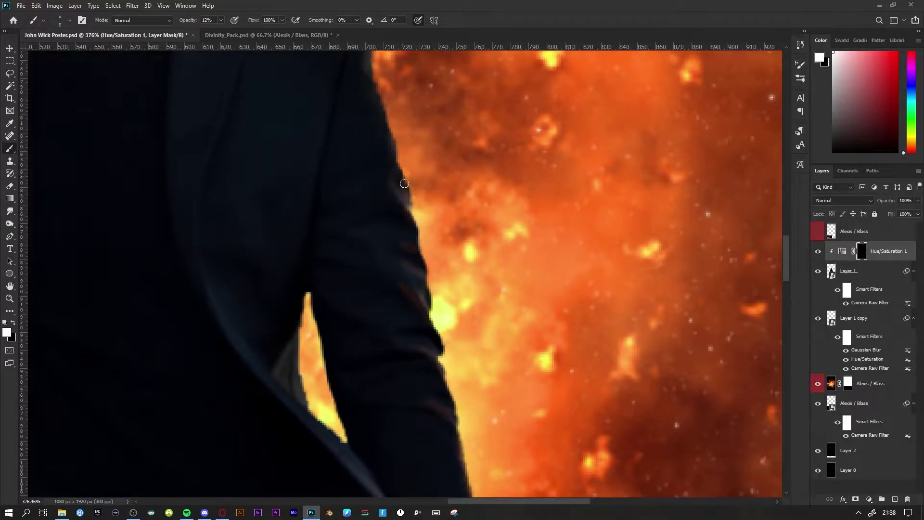
pyautogui.scroll(5, 404, 183)
pyautogui.hscroll(-5, 404, 183)
pyautogui.scroll(5, 433, 241)
pyautogui.press('x')
pyautogui.moveTo(189, 21); pyautogui.dragTo(192, 23)
# Step: Paint the orange glow along the jacket edge with a larger, stronger brush
pyautogui.scroll(-3, 414, 250)
pyautogui.scroll(4, 516, 135)
pyautogui.scroll(3, 303, 161)
pyautogui.scroll(-3, 138, 376)
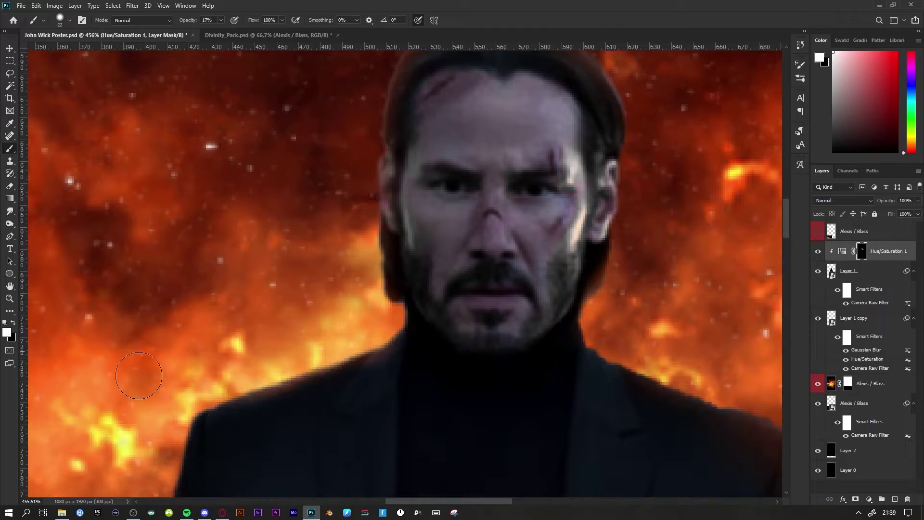
pyautogui.press('[')
pyautogui.press('[')
pyautogui.press('[')
pyautogui.scroll(-1, 481, 381)
pyautogui.scroll(-3, 353, 337)
pyautogui.hscroll(-3, 366, 289)
pyautogui.press(']')
pyautogui.press(']')
pyautogui.press(']')
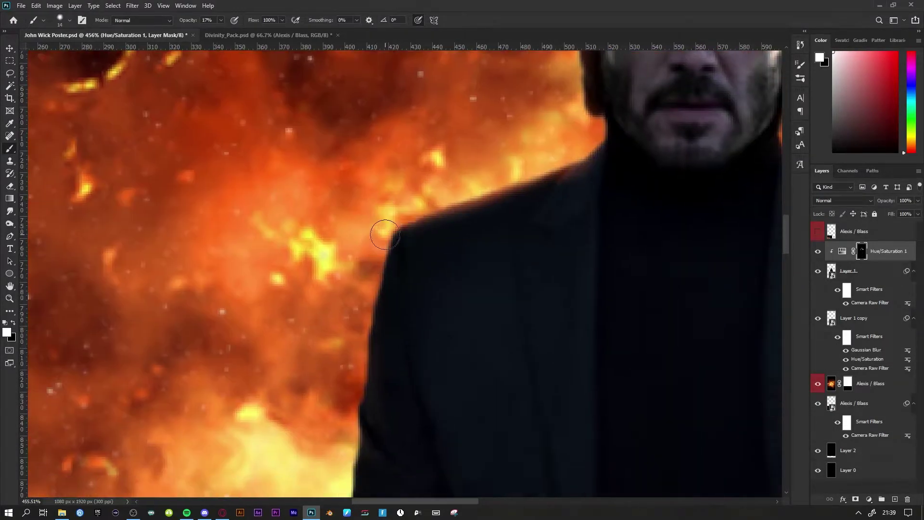
pyautogui.hscroll(5, 401, 446)
pyautogui.press(']')
pyautogui.press(']')
pyautogui.press(']')
pyautogui.press('4')
pyautogui.press('4')
pyautogui.scroll(2, 417, 204)
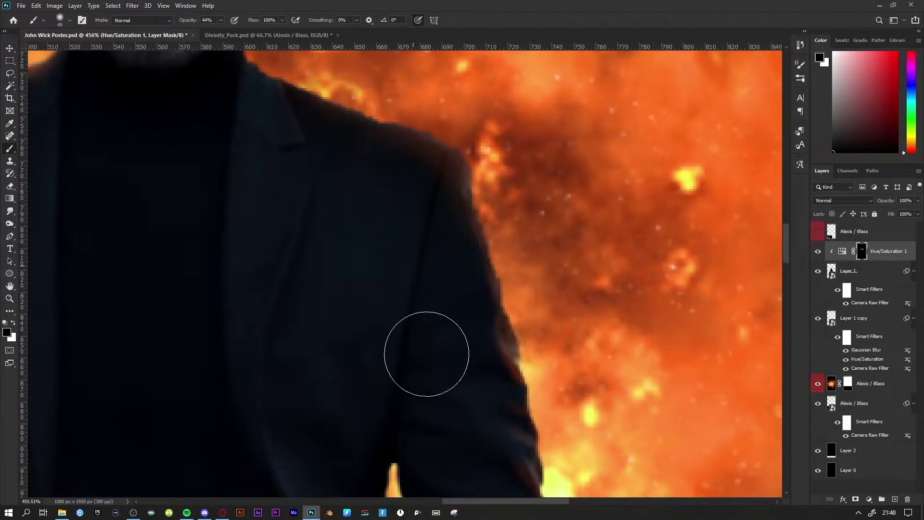
pyautogui.moveTo(426, 354); pyautogui.dragTo(331, 298)
# Step: Add more white rim glow along the edges with a fine, low-opacity brush
pyautogui.press('x')
pyautogui.press('1')
pyautogui.press('6')
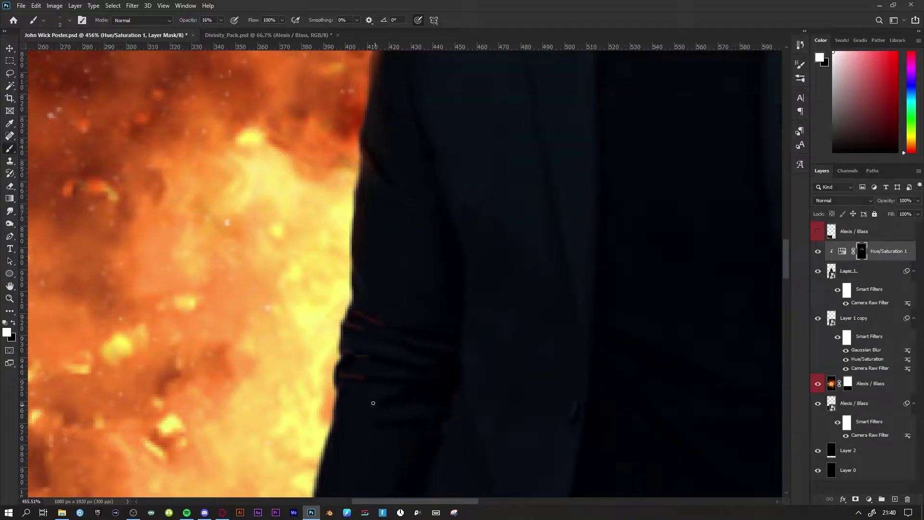
pyautogui.scroll(-5, 373, 402)
pyautogui.press(']')
pyautogui.press(']')
pyautogui.press(']')
pyautogui.press('4')
pyautogui.press('1')
pyautogui.scroll(-10, 396, 275)
pyautogui.scroll(10, 288, 262)
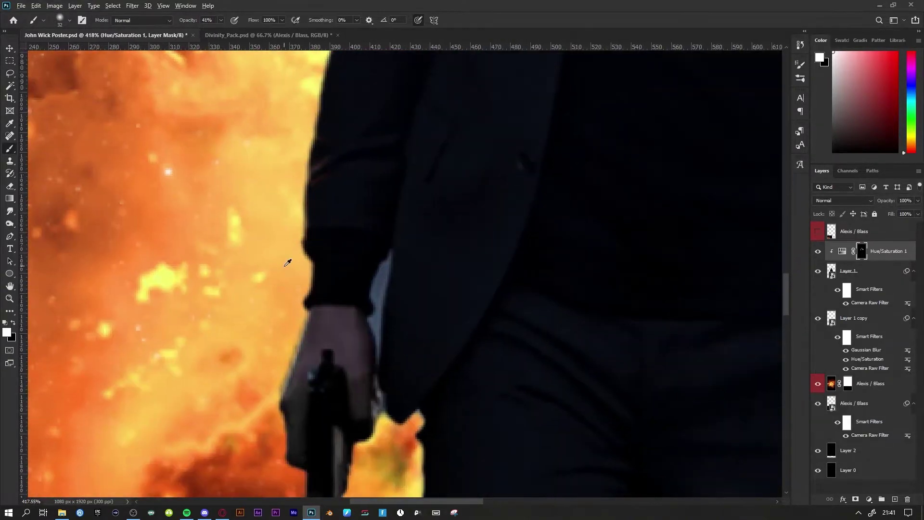
pyautogui.scroll(-10, 289, 217)
pyautogui.scroll(10, 364, 293)
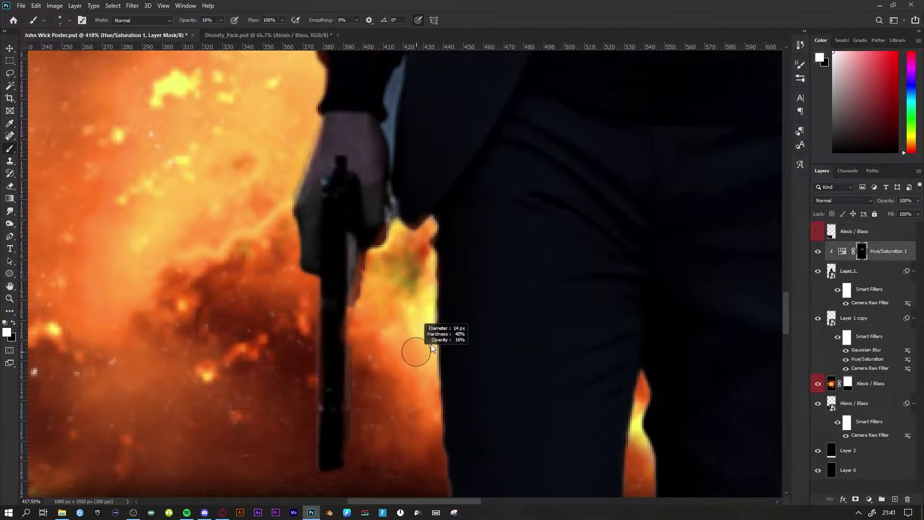
pyautogui.scroll(-10, 432, 347)
# Step: Remove excess glow by painting black on the mask with a larger brush
pyautogui.press('x')
pyautogui.press('x')
pyautogui.press(']')
pyautogui.press(']')
pyautogui.press('7')
pyautogui.press('4')
pyautogui.scroll(-5, 391, 336)
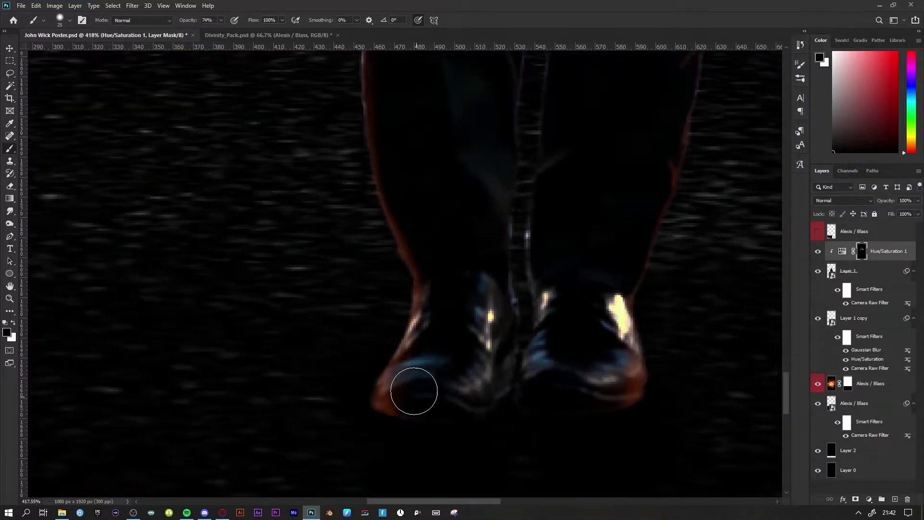
pyautogui.scroll(3, 525, 325)
pyautogui.scroll(3, 506, 221)
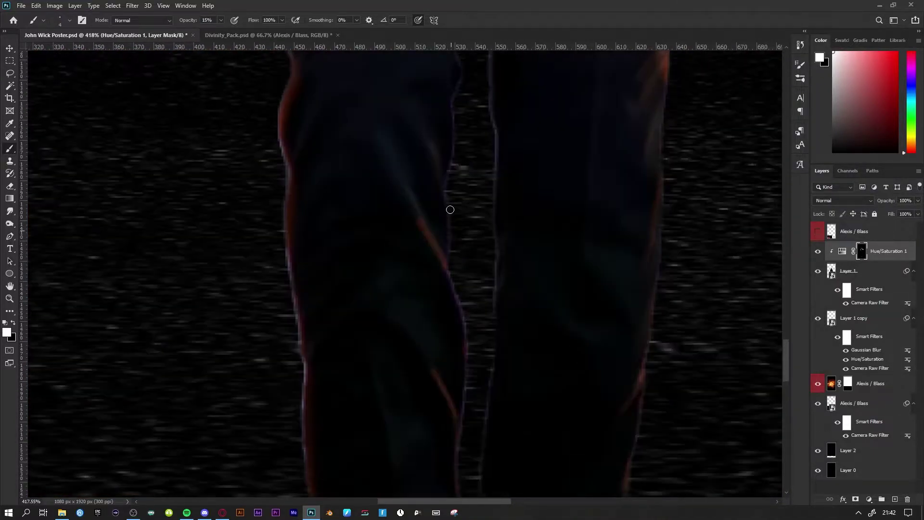
pyautogui.scroll(3, 450, 207)
pyautogui.scroll(-8, 453, 168)
pyautogui.press('x')
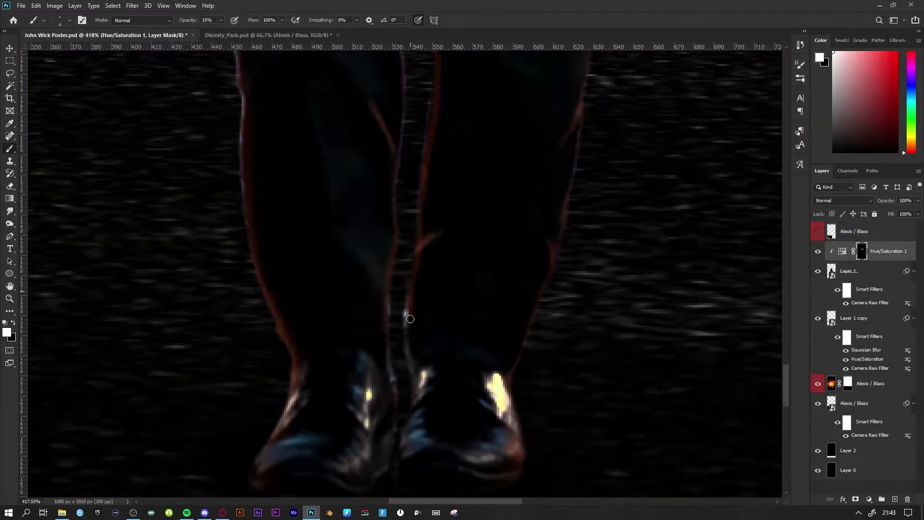
pyautogui.press(']')
pyautogui.press(']')
pyautogui.press('5')
pyautogui.press('7')
pyautogui.scroll(5, 408, 315)
pyautogui.scroll(5, 322, 221)
pyautogui.scroll(-5, 423, 239)
# Step: Duplicate the orange tint adjustment twice, then delete the extra copy
pyautogui.hotkey('ctrl', '0')
pyautogui.hotkey('ctrl', 'j')
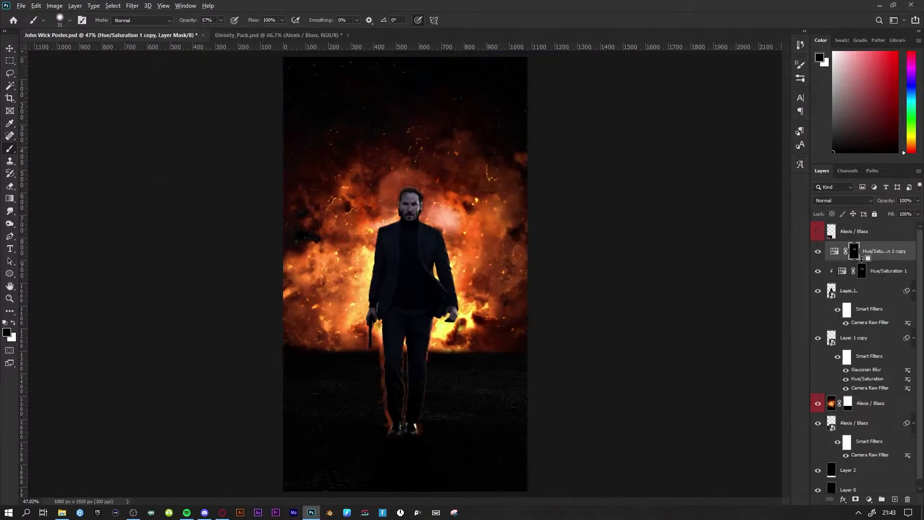
pyautogui.hotkey('ctrl', 'j')
pyautogui.hotkey('ctrl', 'j')
pyautogui.press('Delete')
# Step: Resume painting white rim light along the figure's edges
pyautogui.press('x')
pyautogui.scroll(5, 381, 319)
pyautogui.scroll(3, 361, 299)
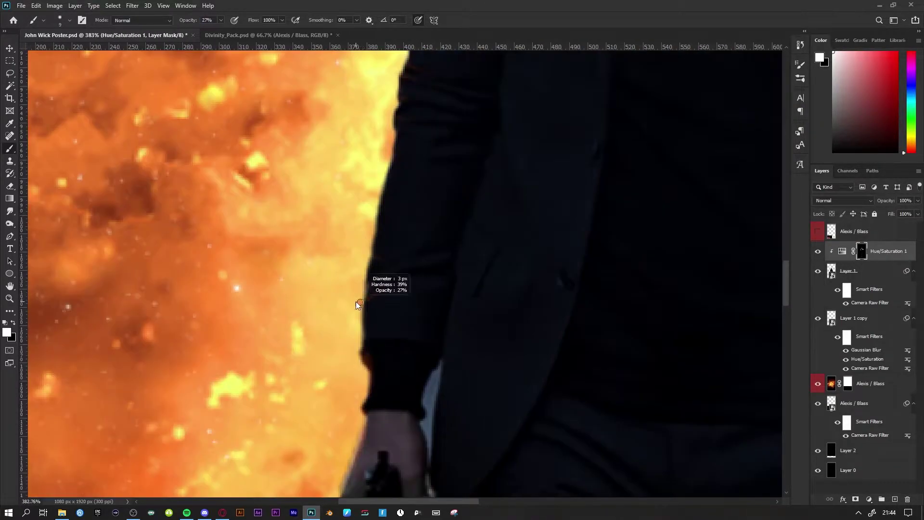
pyautogui.scroll(3, 354, 256)
pyautogui.write('27')
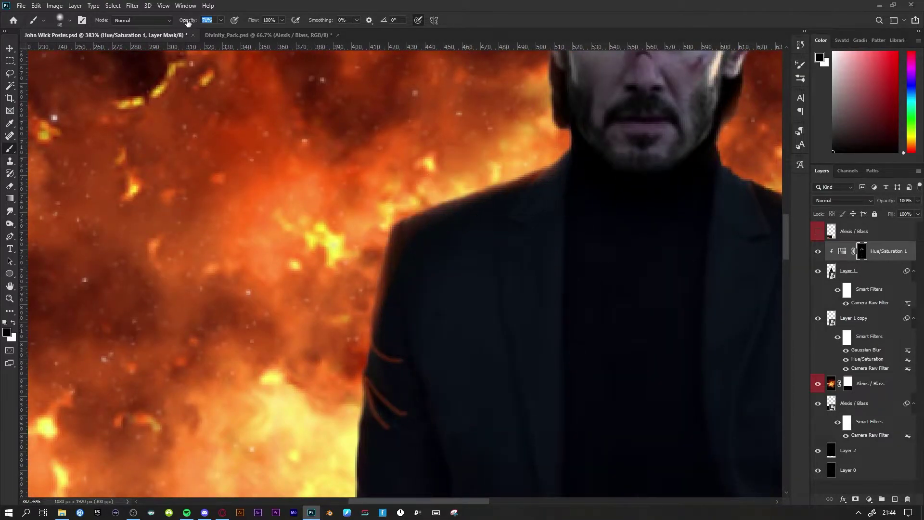
pyautogui.write('7')
pyautogui.scroll(-5, 332, 210)
pyautogui.scroll(3, 377, 161)
pyautogui.scroll(-3, 377, 161)
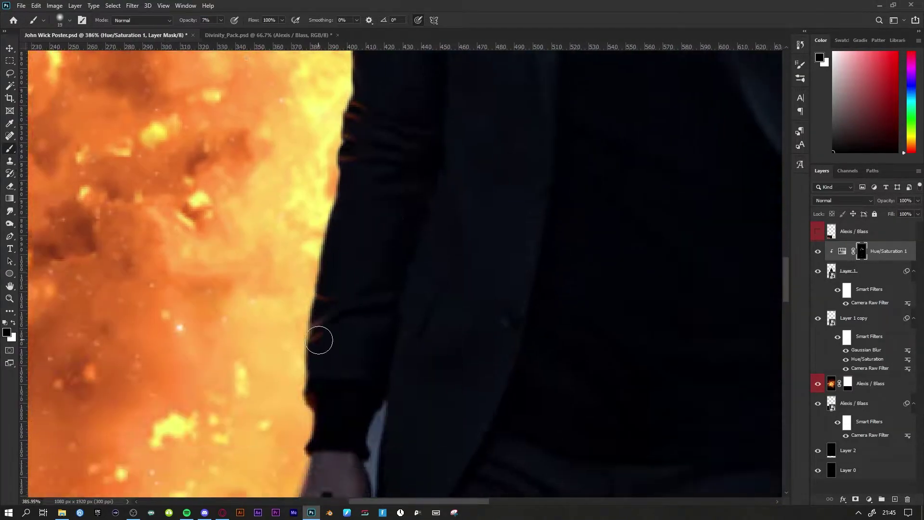
pyautogui.scroll(10, 319, 340)
# Step: Paint rim light on the hand and touch up the wrist with a smaller, stronger white brush
pyautogui.press('x')
pyautogui.press('2')
pyautogui.press('4')
pyautogui.scroll(-5, 419, 265)
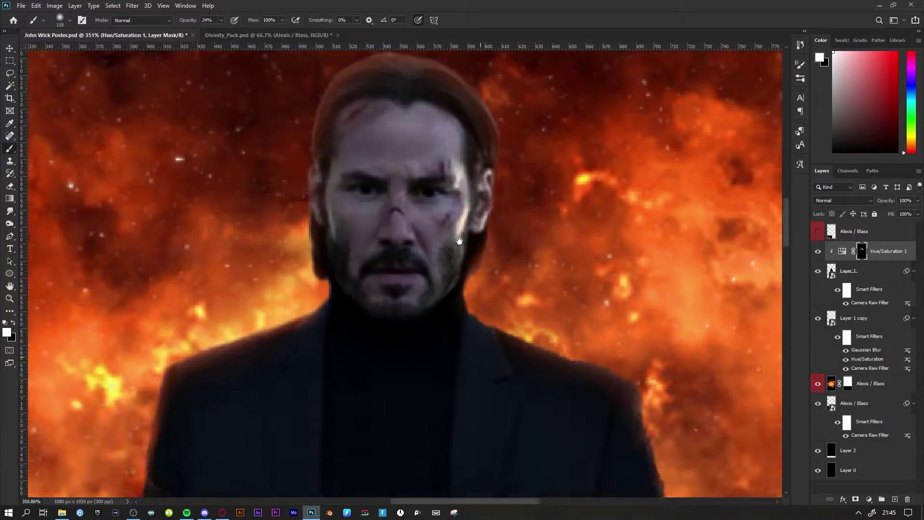
pyautogui.scroll(-4, 419, 266)
pyautogui.scroll(6, 313, 407)
pyautogui.press('5')
pyautogui.press('8')
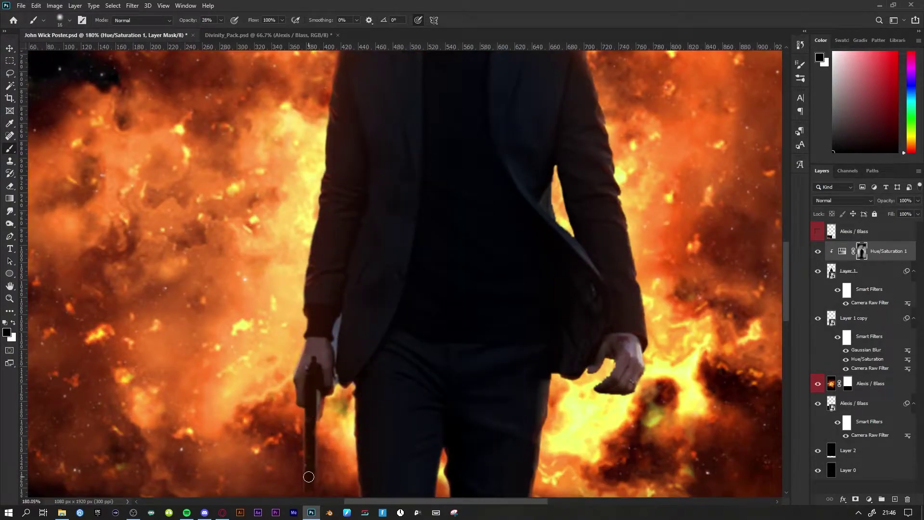
pyautogui.scroll(-5, 313, 362)
pyautogui.moveTo(862, 251); pyautogui.dragTo(847, 270)
pyautogui.scroll(6, 405, 269)
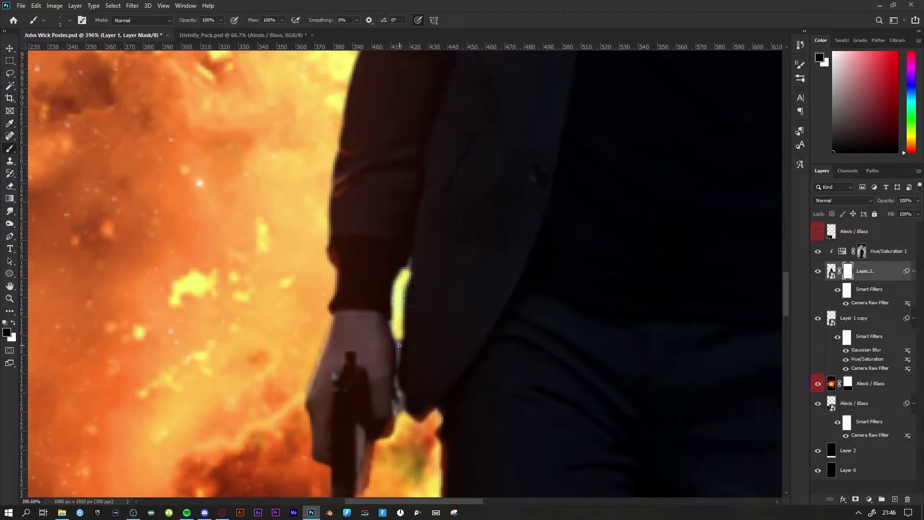
pyautogui.scroll(-5, 397, 332)
pyautogui.scroll(-5, 397, 332)
# Step: Duplicate the orange Hue/Saturation layer, invert the copy's mask, and set white for painting
pyautogui.click(861, 250)
pyautogui.hotkey('ctrl', 'j')
pyautogui.hotkey('ctrl', 'j')
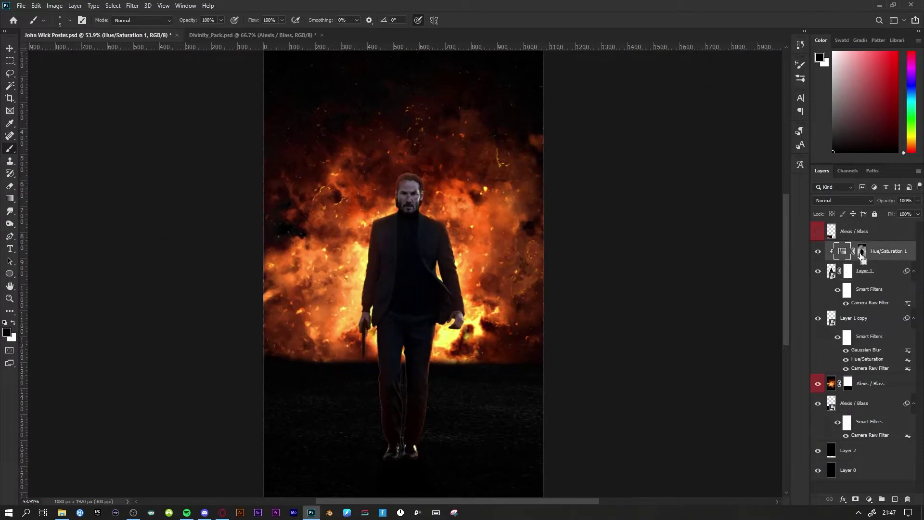
pyautogui.hotkey('ctrl', 'i')
pyautogui.press('x')
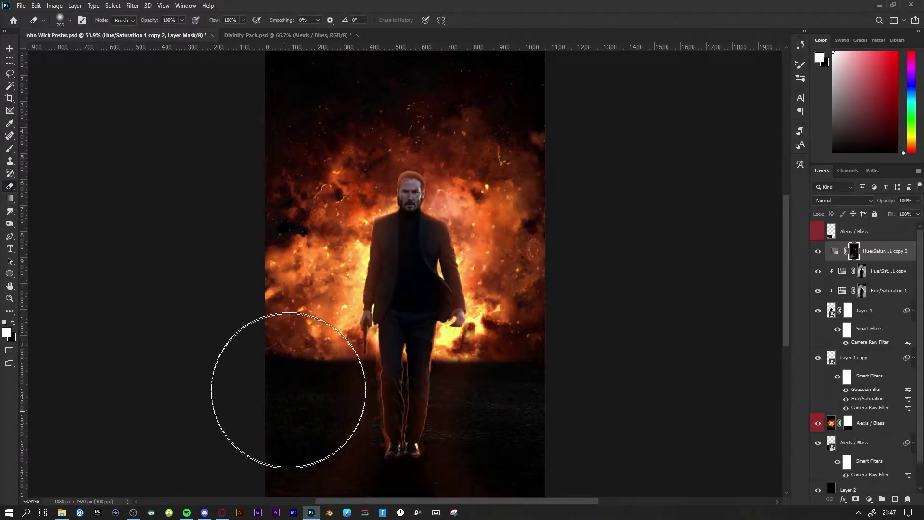
pyautogui.scroll(3, 361, 313)
pyautogui.scroll(-2, 429, 163)
pyautogui.click(886, 270)
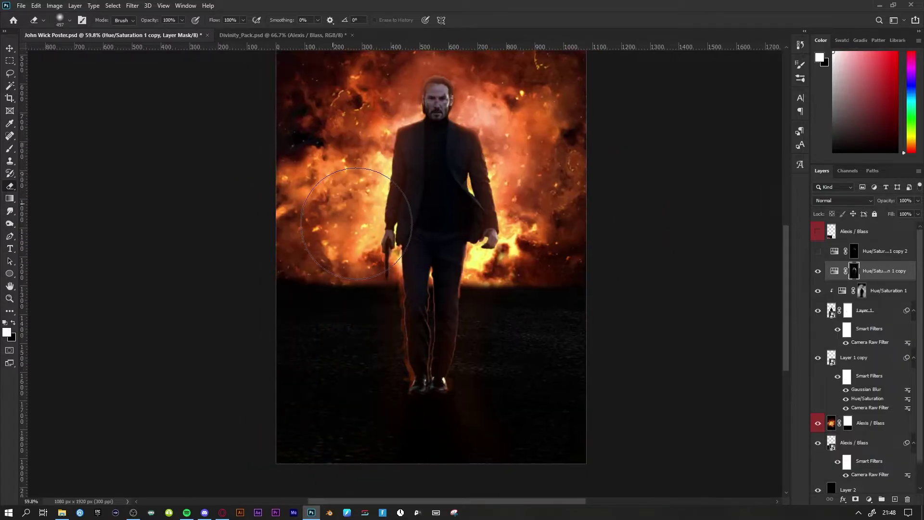
pyautogui.scroll(-2, 405, 274)
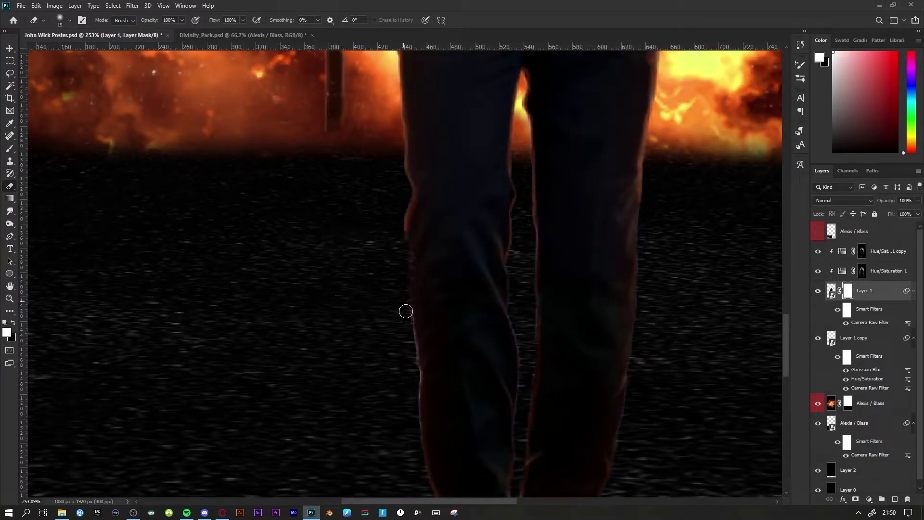
pyautogui.hscroll(5, 406, 311)
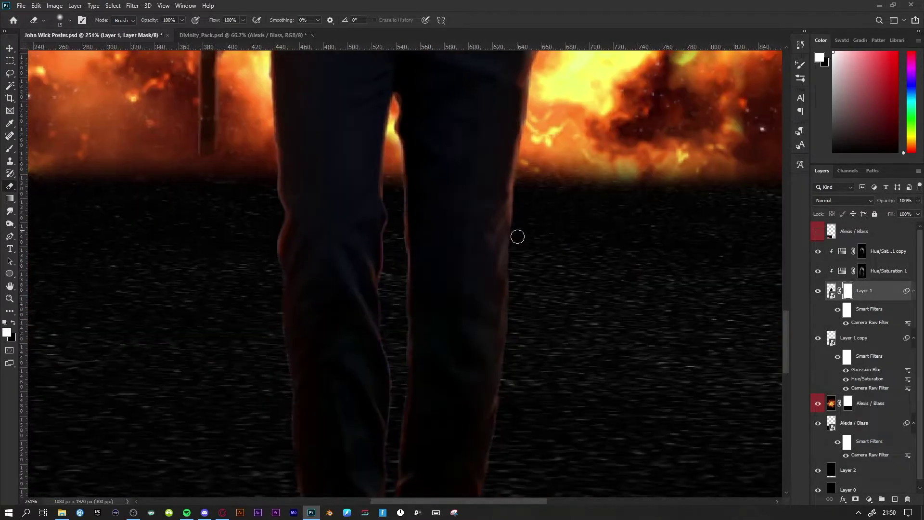
pyautogui.scroll(-5, 385, 350)
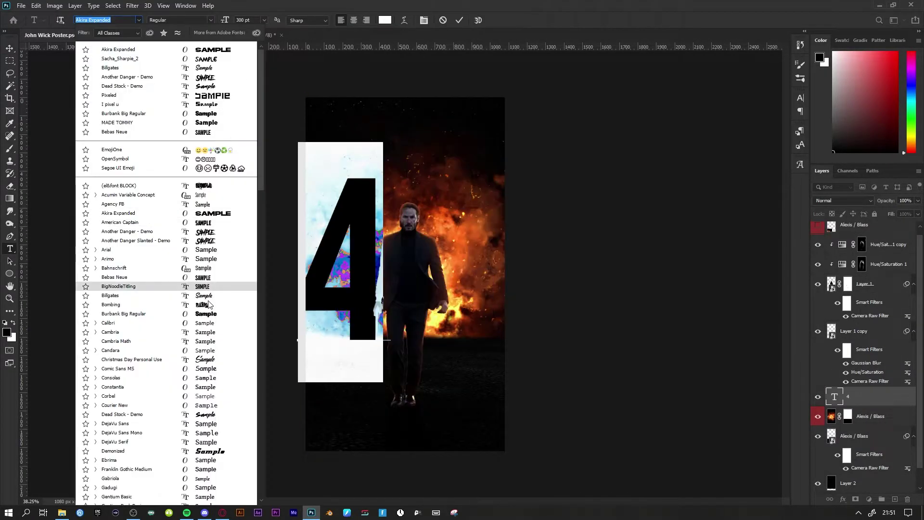
# Step: Scale the 4 down behind the figure and set its blend mode to Overlay
pyautogui.press('Escape')
pyautogui.press('v')
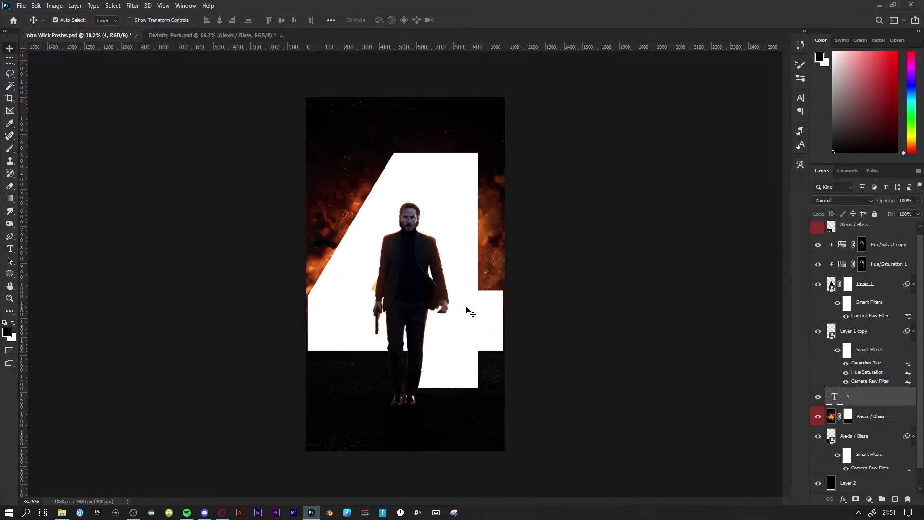
pyautogui.hotkey('ctrl', 't')
pyautogui.moveTo(503, 387); pyautogui.dragTo(464, 377)
pyautogui.press('Return')
pyautogui.click(842, 200)
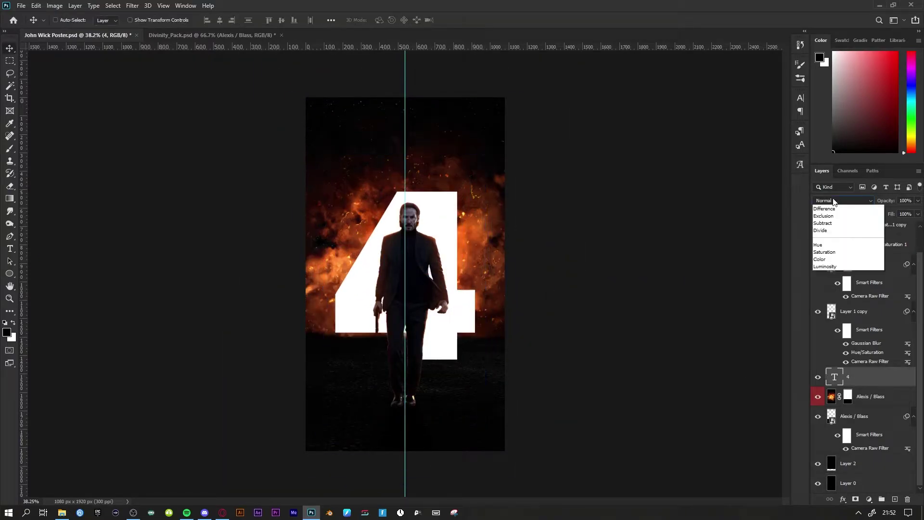
# Step: Blur the 4 copy with a blur filter, release its clipping, and hide it
pyautogui.press('ctrl')
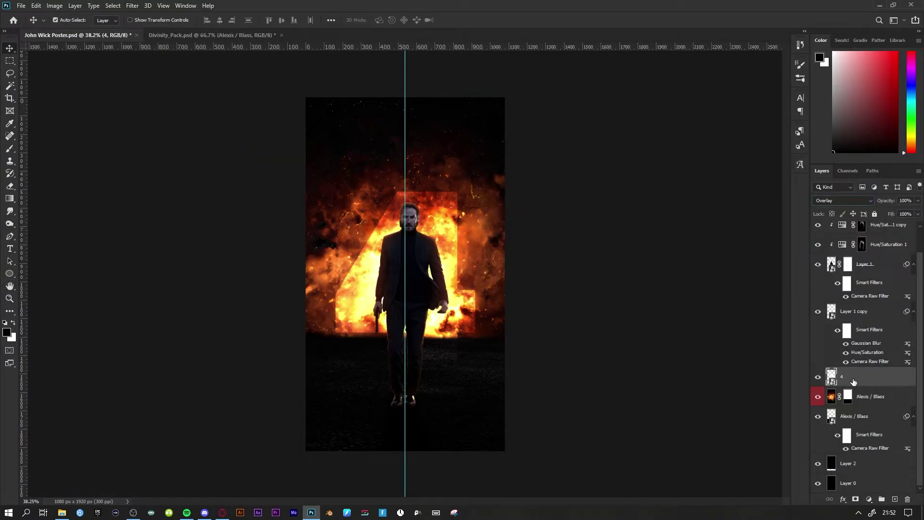
pyautogui.click(132, 5)
pyautogui.click(186, 62)
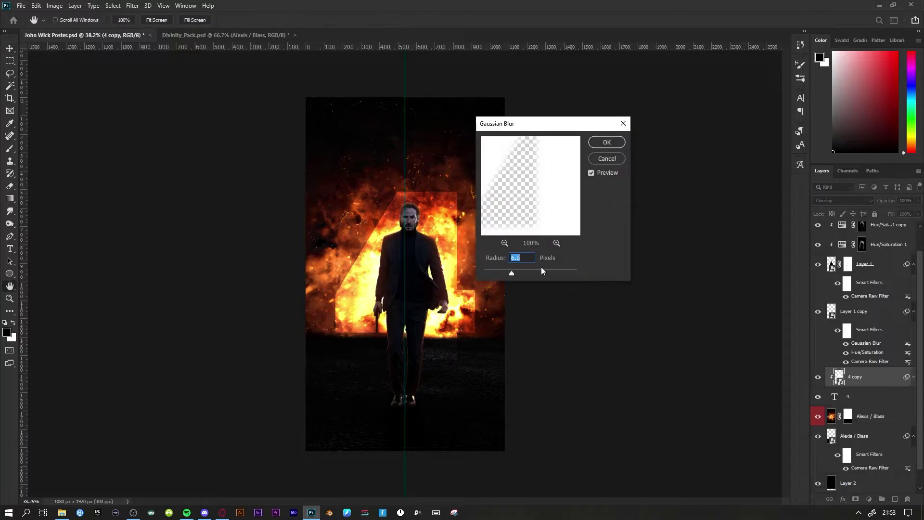
pyautogui.click(604, 140)
pyautogui.keyDown('alt'); pyautogui.click(829, 387); pyautogui.keyUp('alt')
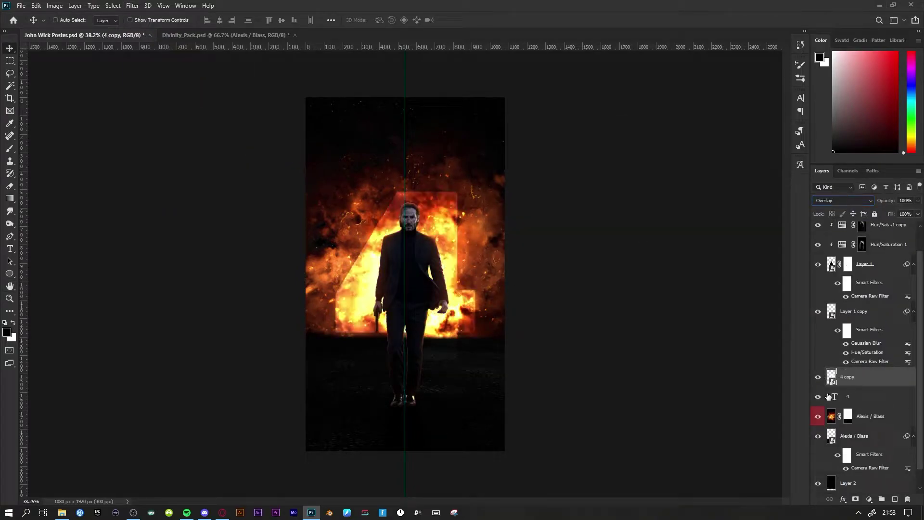
pyautogui.click(853, 380)
# Step: Make the 4 text opaque white and apply a Drop Shadow-only layer style
pyautogui.click(817, 377)
pyautogui.hotkey('shift', '0')
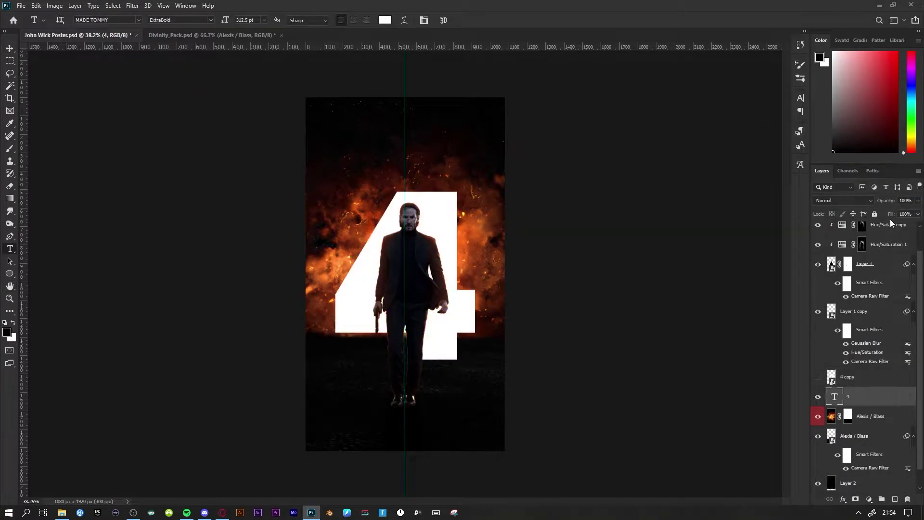
pyautogui.doubleClick(875, 396)
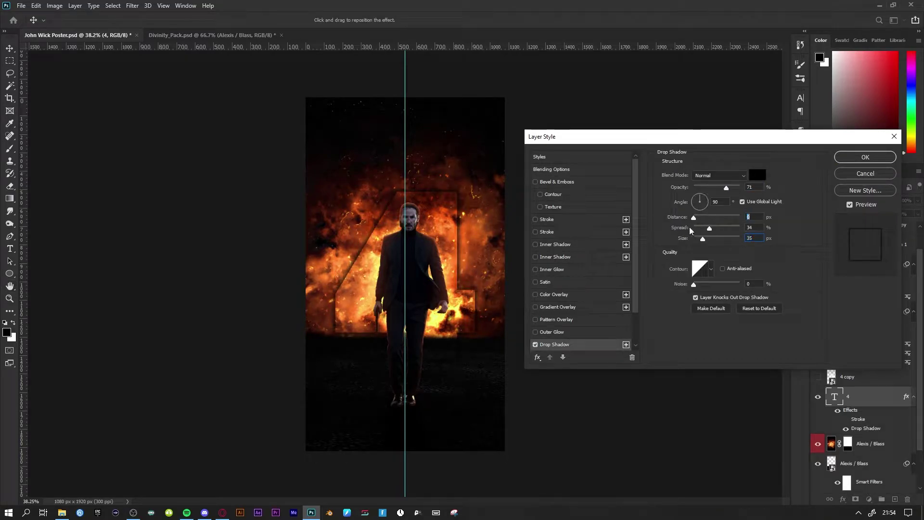
pyautogui.click(852, 158)
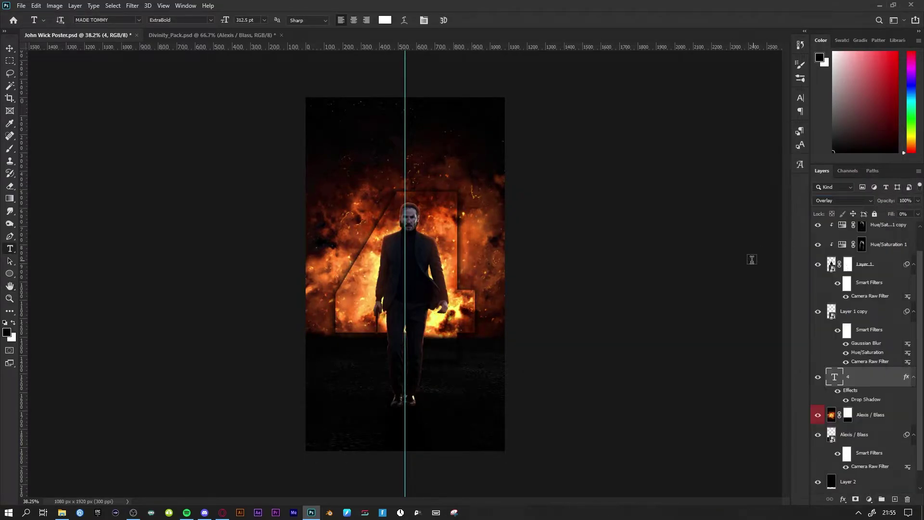
pyautogui.hotkey('ctrl', 'shift', 'alt', 'n')
pyautogui.press('g')
pyautogui.click(72, 20)
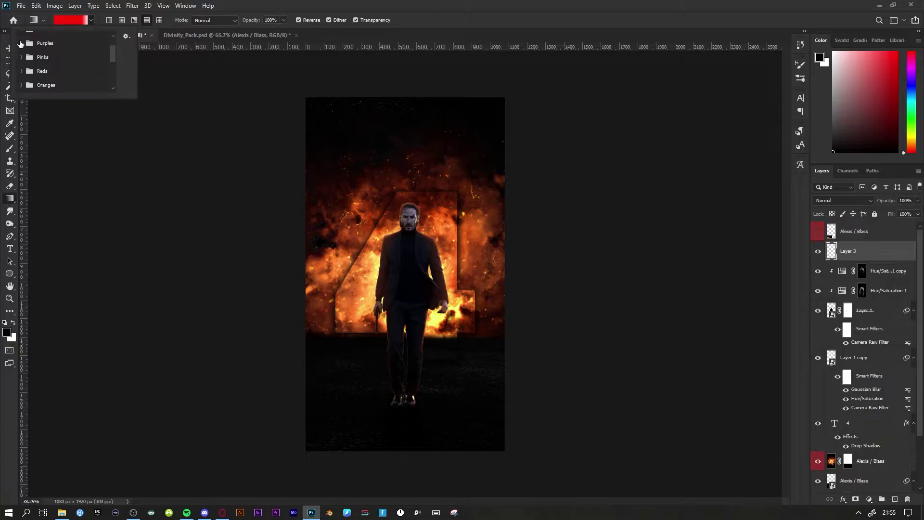
pyautogui.click(58, 58)
pyautogui.moveTo(308, 259); pyautogui.dragTo(423, 259)
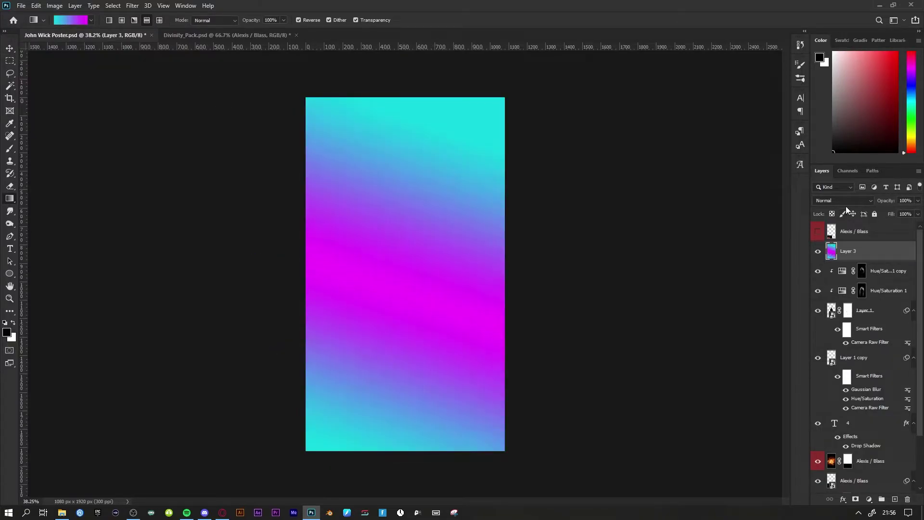
pyautogui.scroll(-10, 839, 201)
pyautogui.scroll(-5, 839, 201)
pyautogui.moveTo(885, 200); pyautogui.dragTo(897, 206)
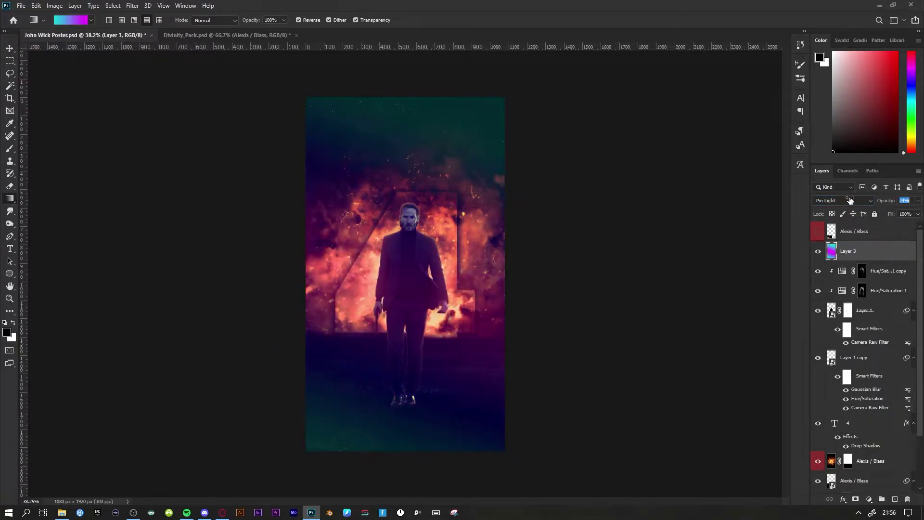
pyautogui.scroll(1, 443, 268)
pyautogui.click(453, 512)
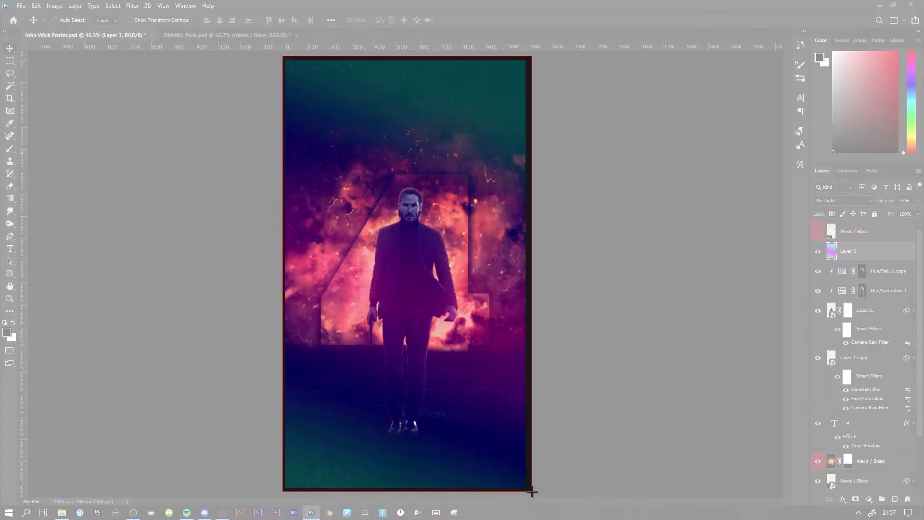
pyautogui.moveTo(283, 52); pyautogui.dragTo(529, 487)
pyautogui.click(615, 245)
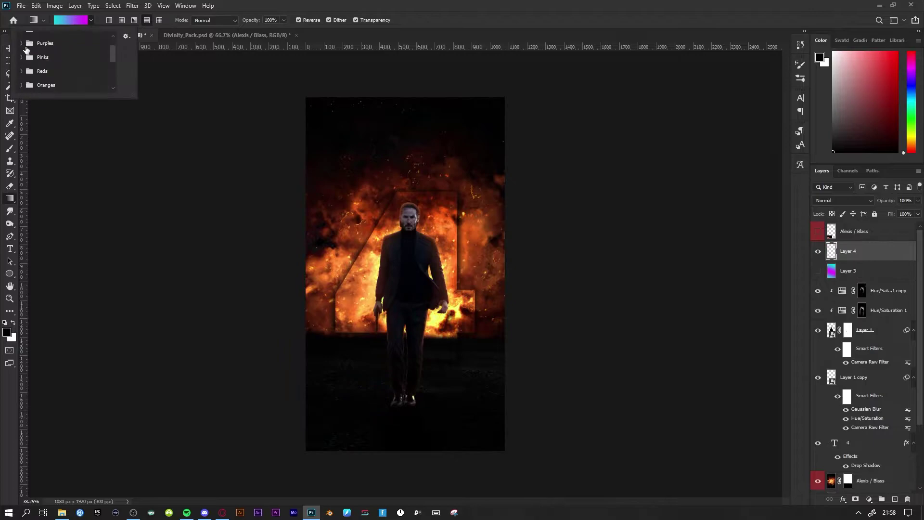
pyautogui.doubleClick(34, 67)
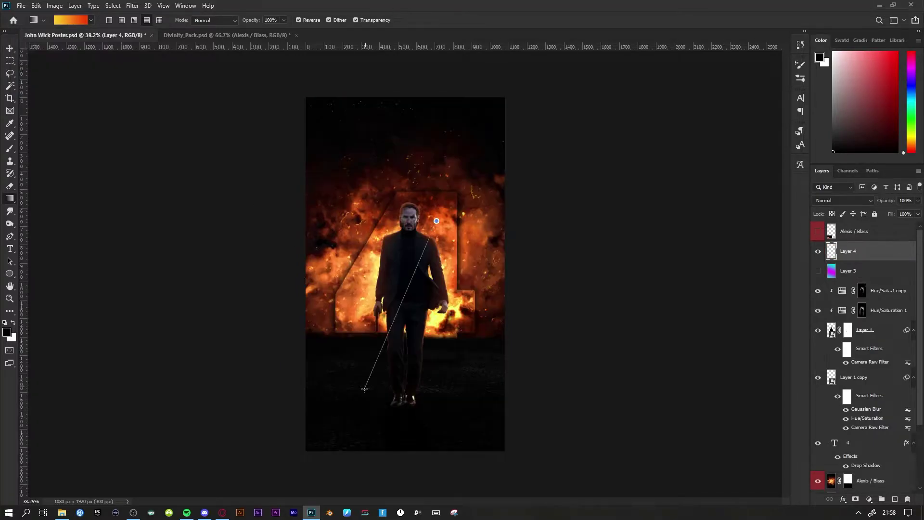
pyautogui.moveTo(364, 389); pyautogui.dragTo(459, 78)
pyautogui.click(842, 200)
pyautogui.click(837, 293)
# Step: Type the JOHN WICK title in Bebas Neue and position it near the poster bottom
pyautogui.press('t')
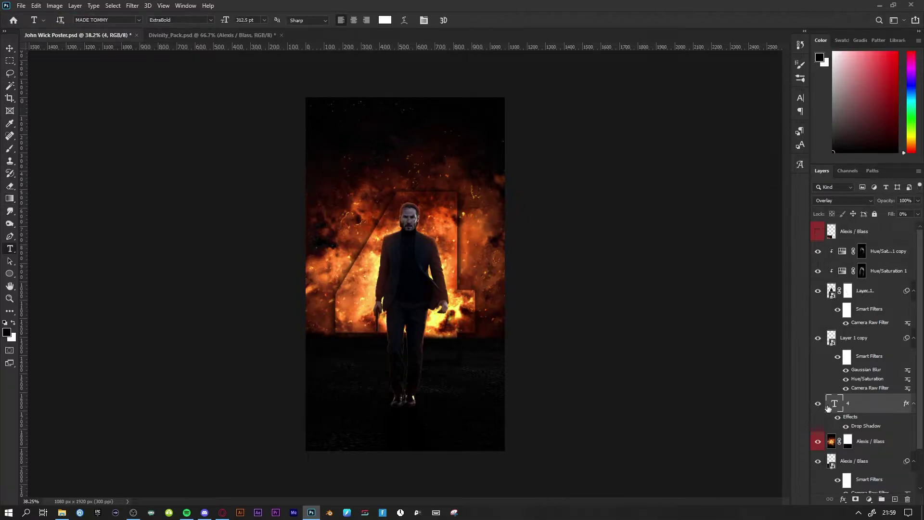
pyautogui.click(384, 439)
pyautogui.press('Return')
pyautogui.write('John Wick')
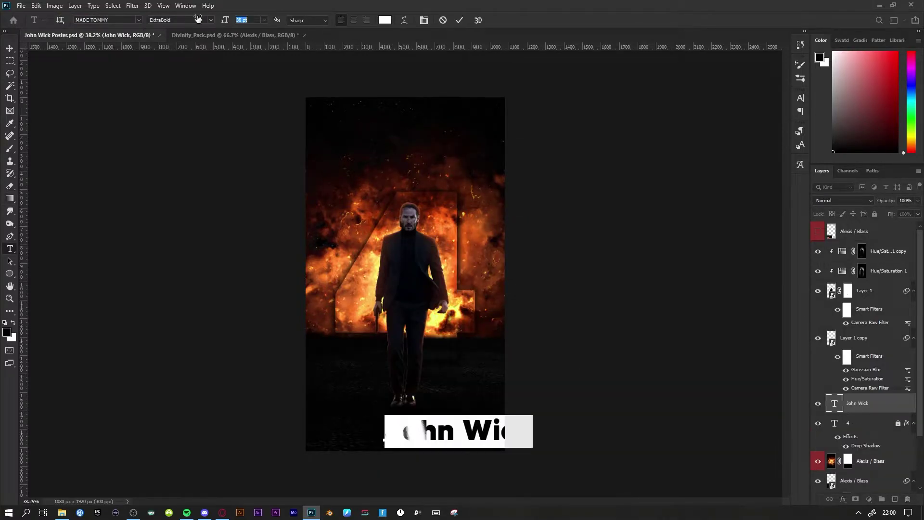
pyautogui.click(139, 20)
pyautogui.click(120, 277)
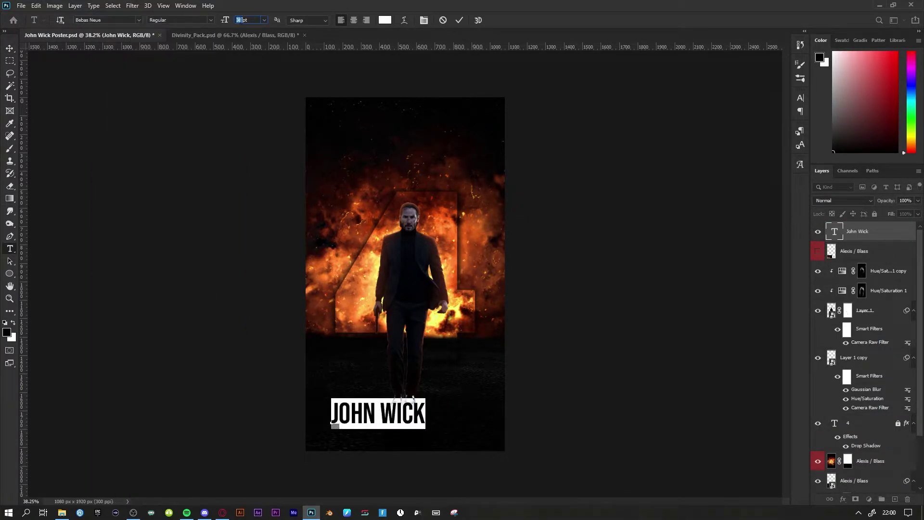
pyautogui.moveTo(462, 414); pyautogui.dragTo(462, 414)
pyautogui.scroll(1, 534, 387)
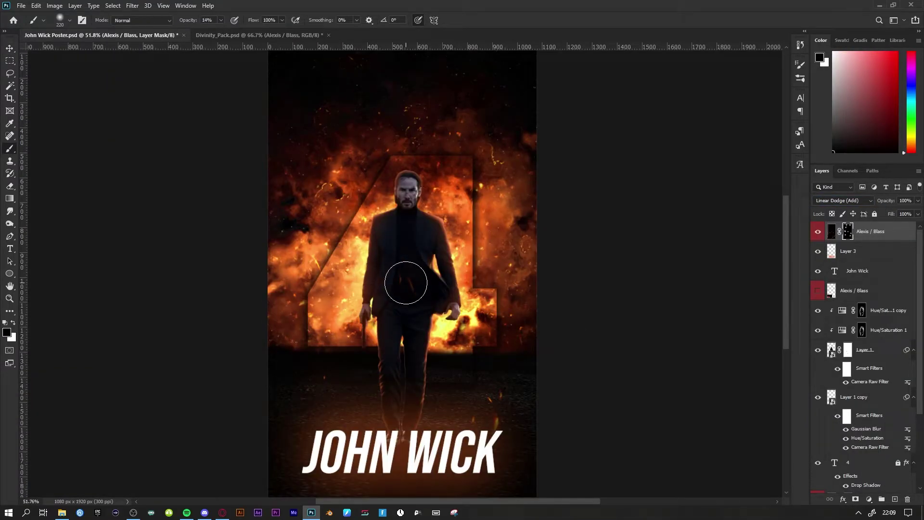
# Step: Paint white at 35% opacity on the Hue/Saturation copy mask along the legs and jacket
pyautogui.scroll(-3, 406, 282)
pyautogui.press('x')
pyautogui.press('3')
pyautogui.press('5')
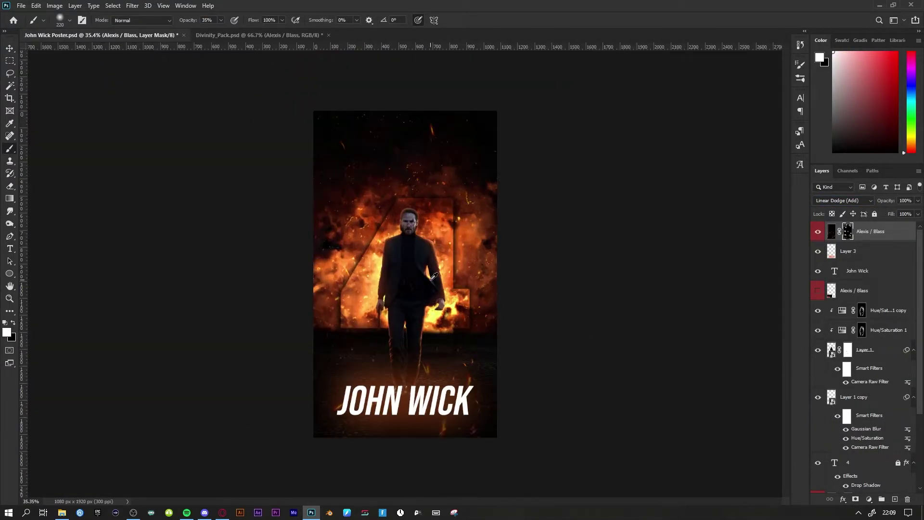
pyautogui.scroll(1, 479, 312)
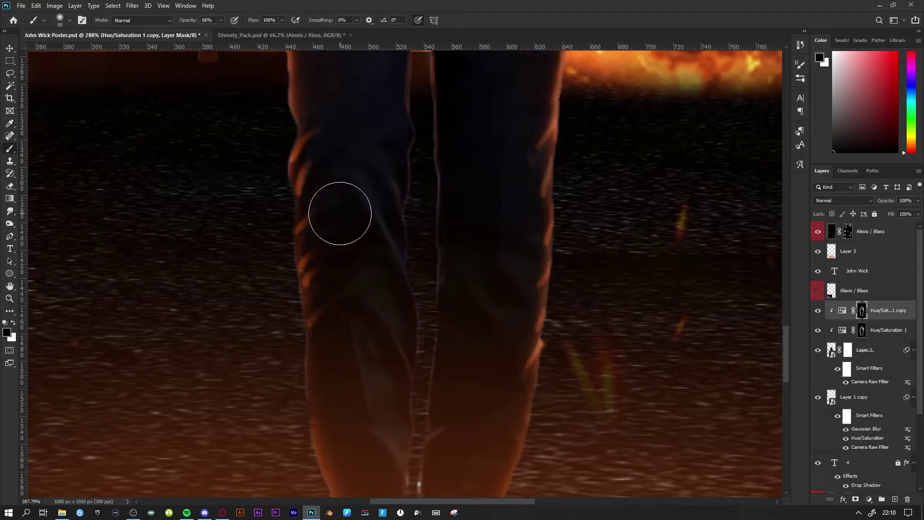
pyautogui.scroll(-15, 340, 213)
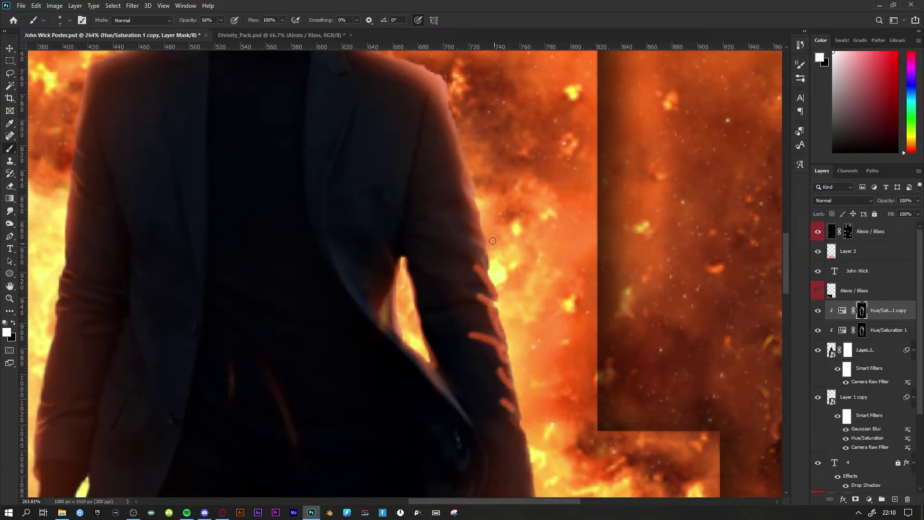
pyautogui.hotkey('ctrl', '0')
# Step: Stamp all visible layers into a new top layer and give it a -7 Camera Raw vignette
pyautogui.hotkey('ctrl', 'shift', 'alt', 'e')
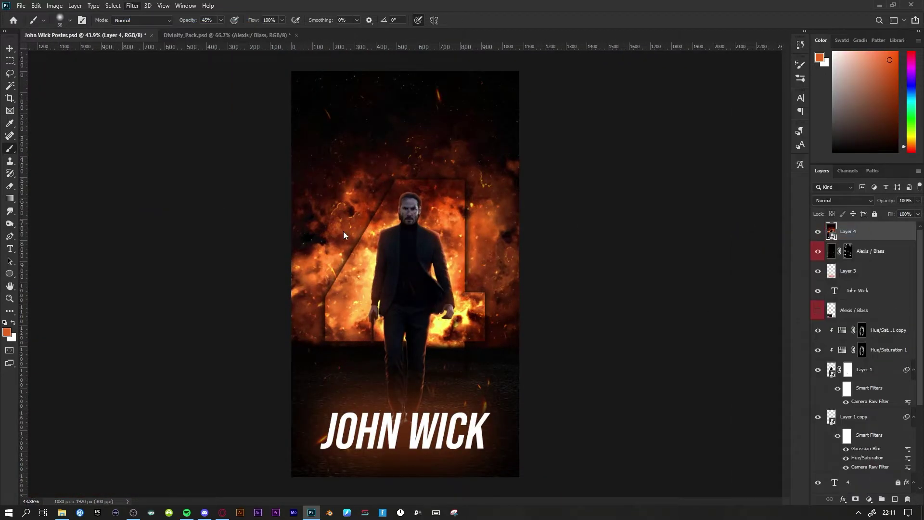
pyautogui.hotkey('ctrl', 'shift', 'a')
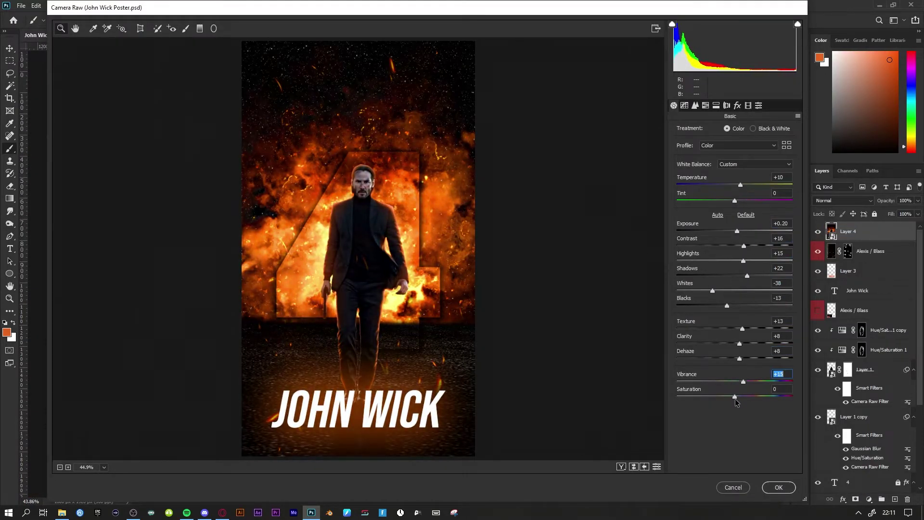
pyautogui.click(684, 105)
pyautogui.click(705, 105)
pyautogui.click(737, 105)
pyautogui.moveTo(734, 230); pyautogui.dragTo(730, 231)
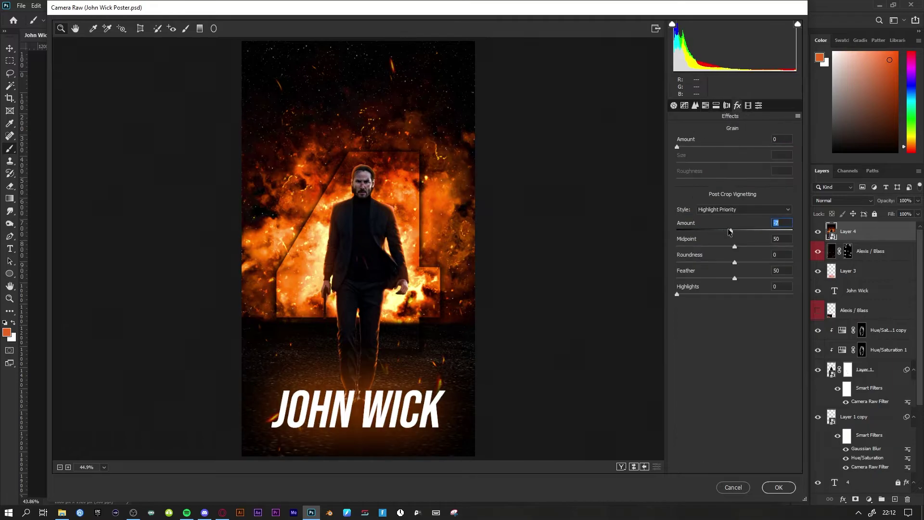
# Step: Raise Camera Raw sharpening masking to 100 and apply the grade to the merged layer
pyautogui.click(705, 105)
pyautogui.moveTo(676, 192); pyautogui.dragTo(792, 192)
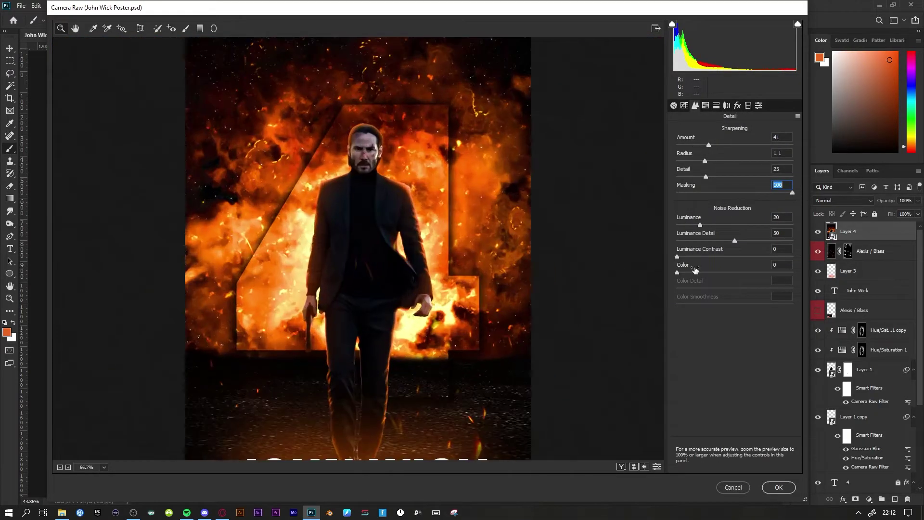
pyautogui.press('y')
pyautogui.press('Return')
# Step: Save the web-optimized export as John-Wick-Poster.jpg in the chosen folder
pyautogui.hotkey('ctrl', 'shift', 'alt', 's')
pyautogui.click(548, 401)
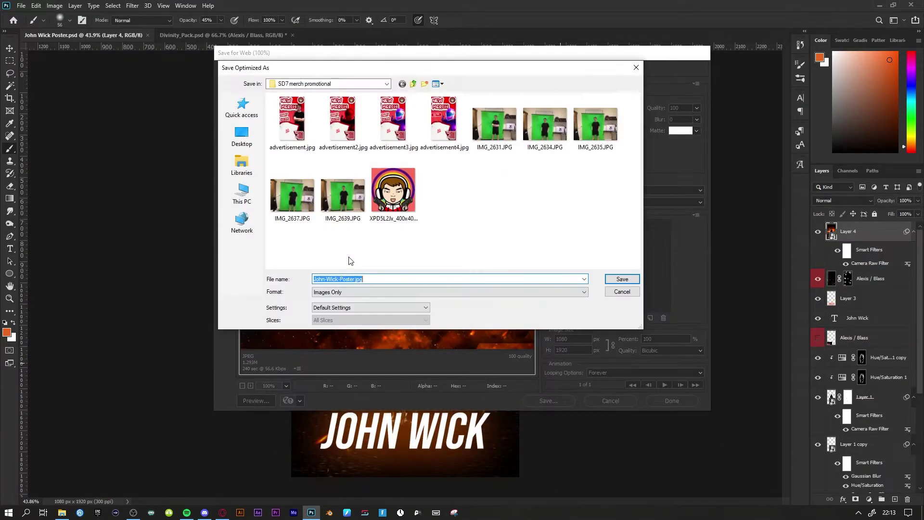
pyautogui.click(413, 84)
pyautogui.press('Return')
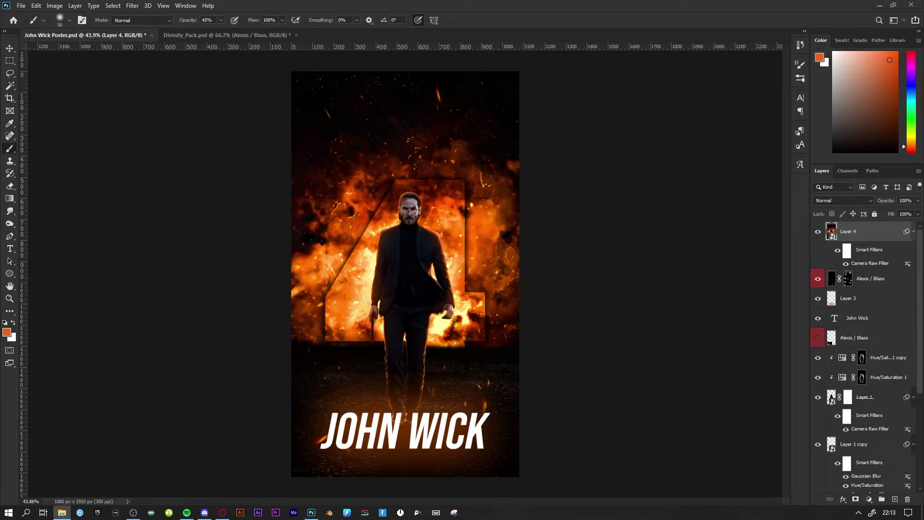